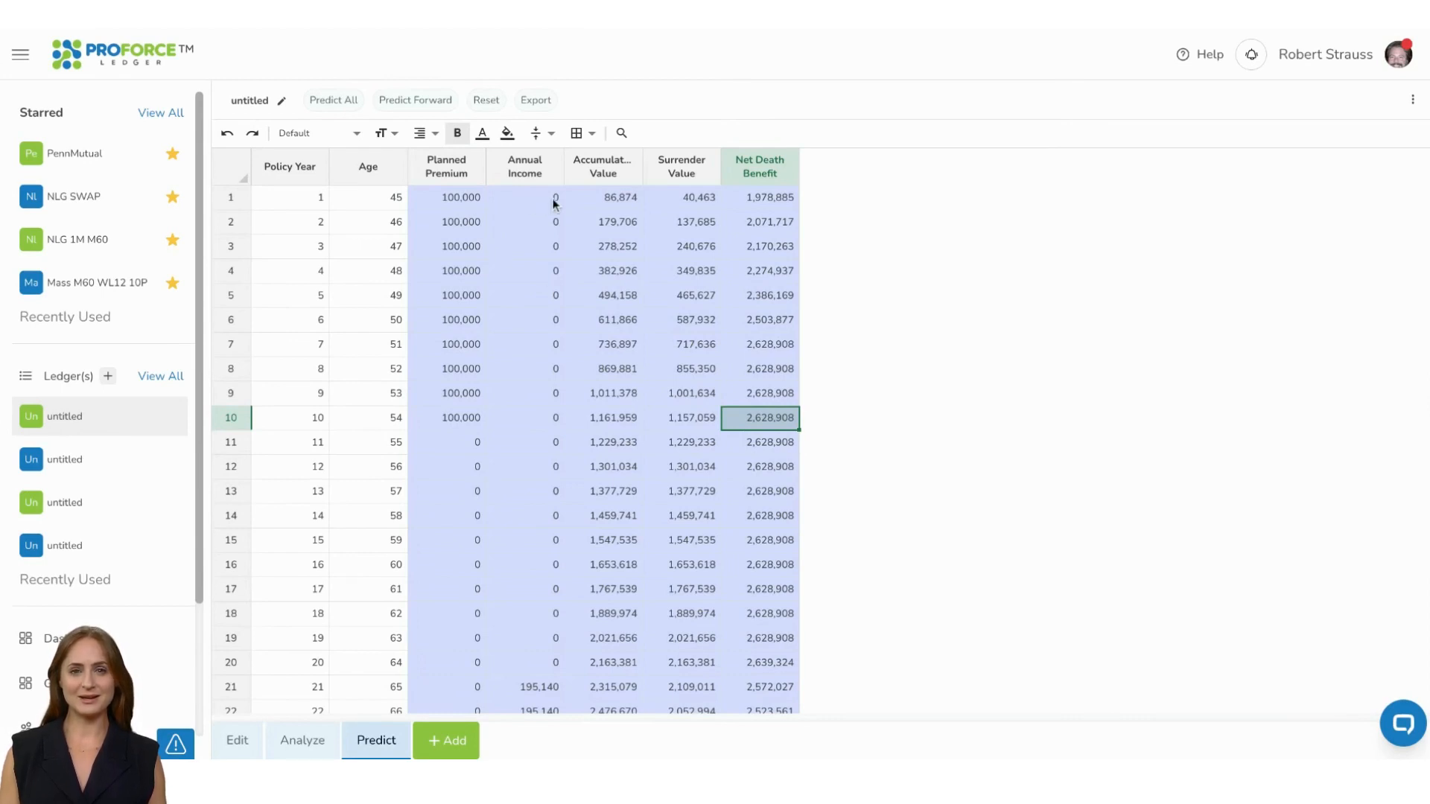
Set the year 1 Planned Premium to 75,000 and run Predict All
click(449, 200)
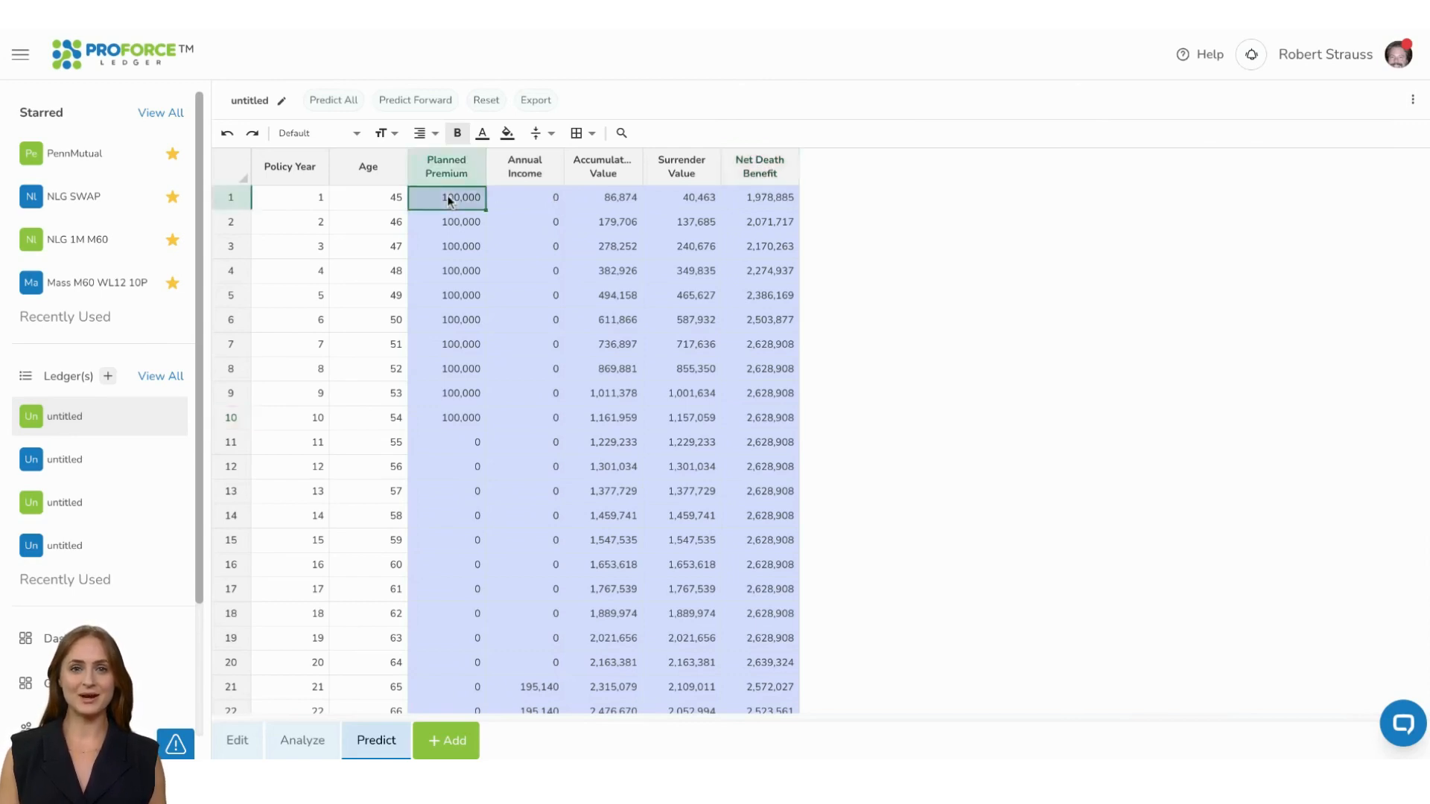
text(75000)
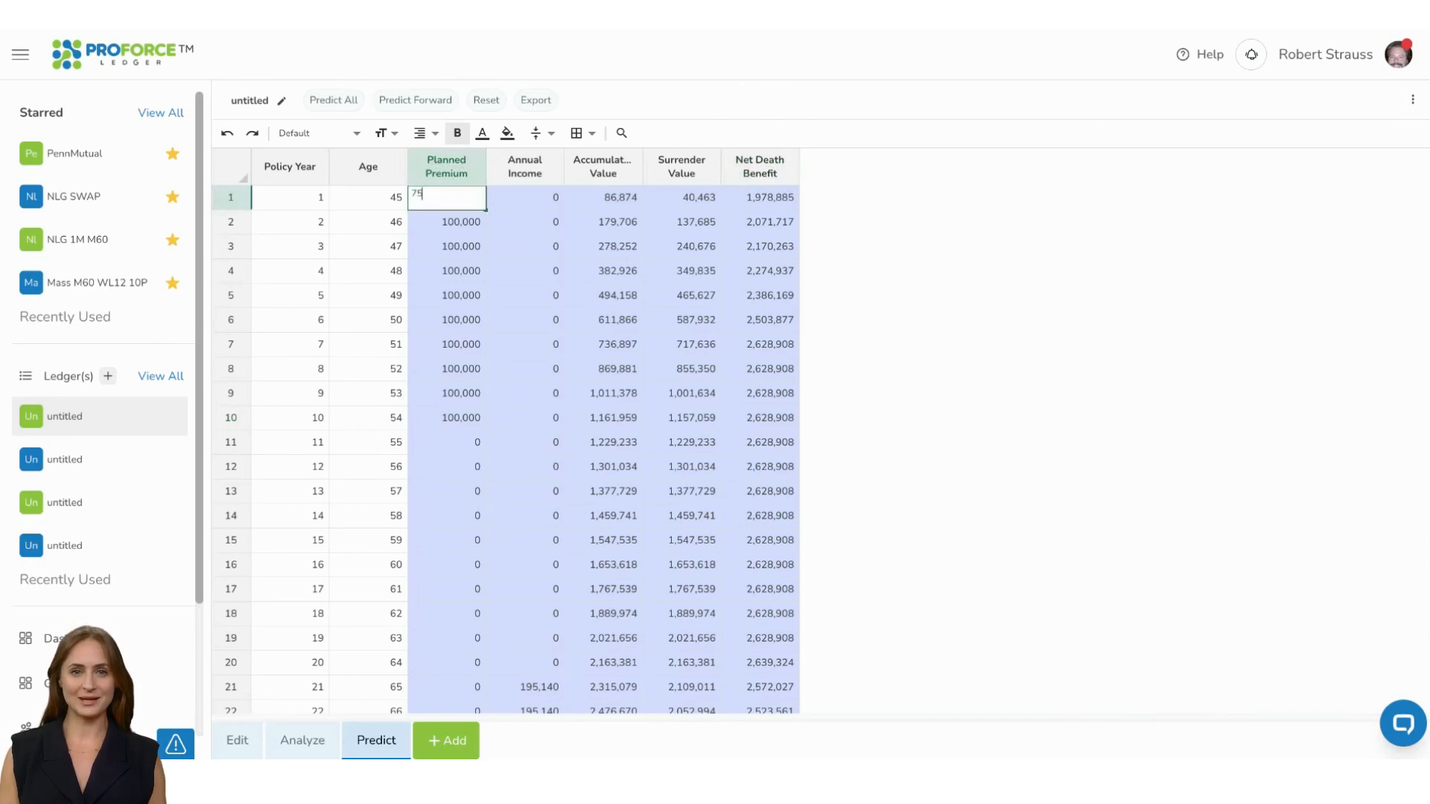
key(Return)
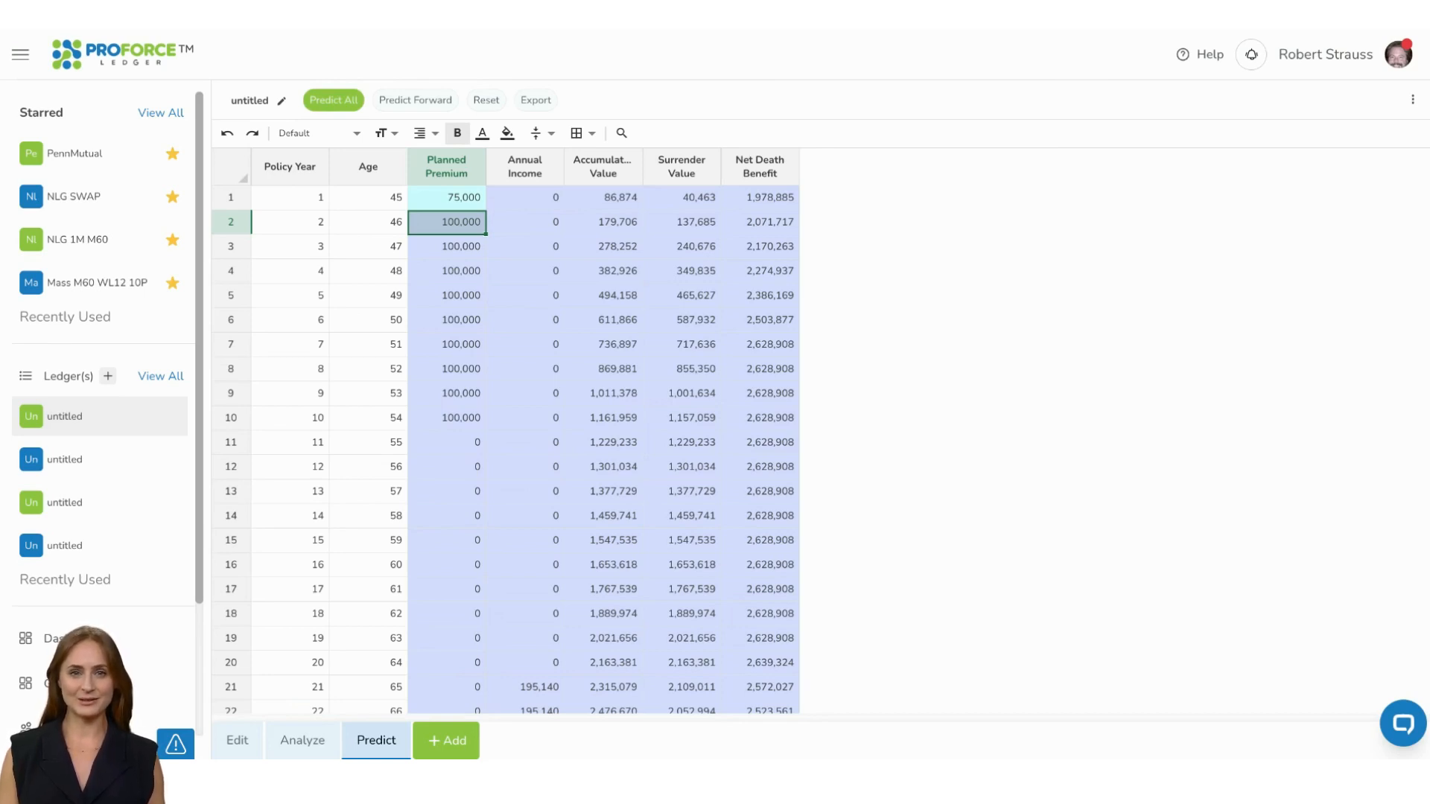
click(333, 100)
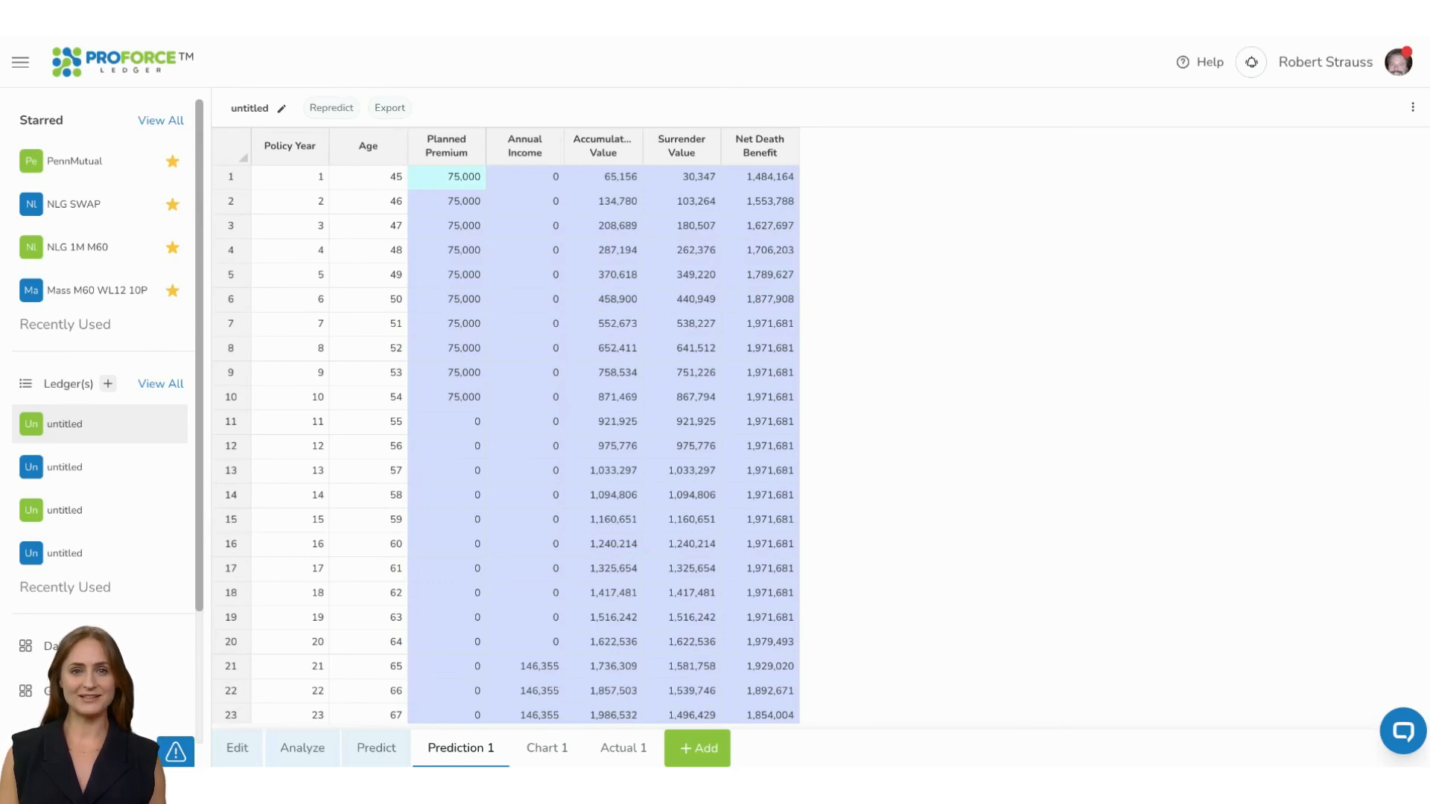
Reset the Predict sheet and mark the columns from Planned Premium through Net Death Benefit as dependent
click(377, 748)
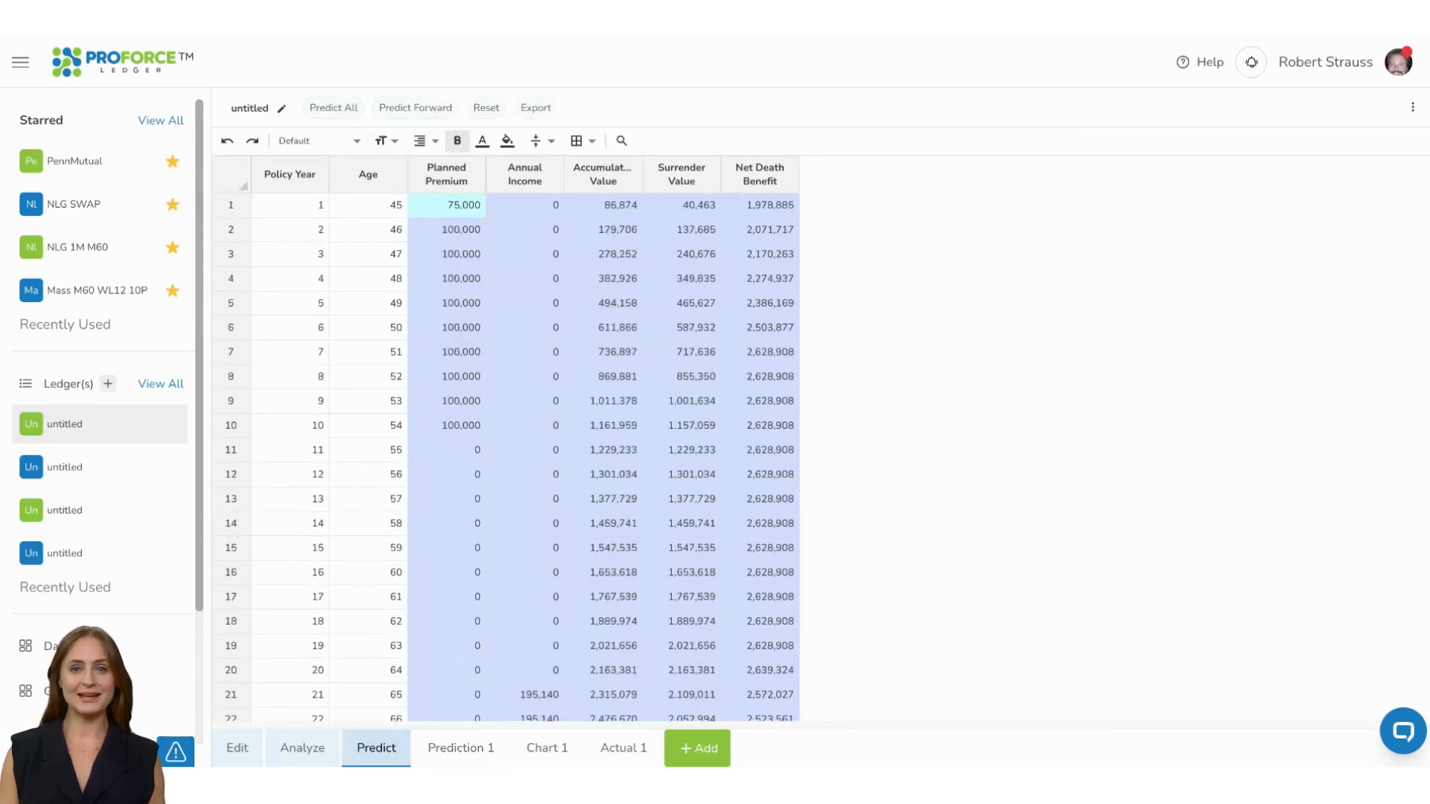
click(485, 109)
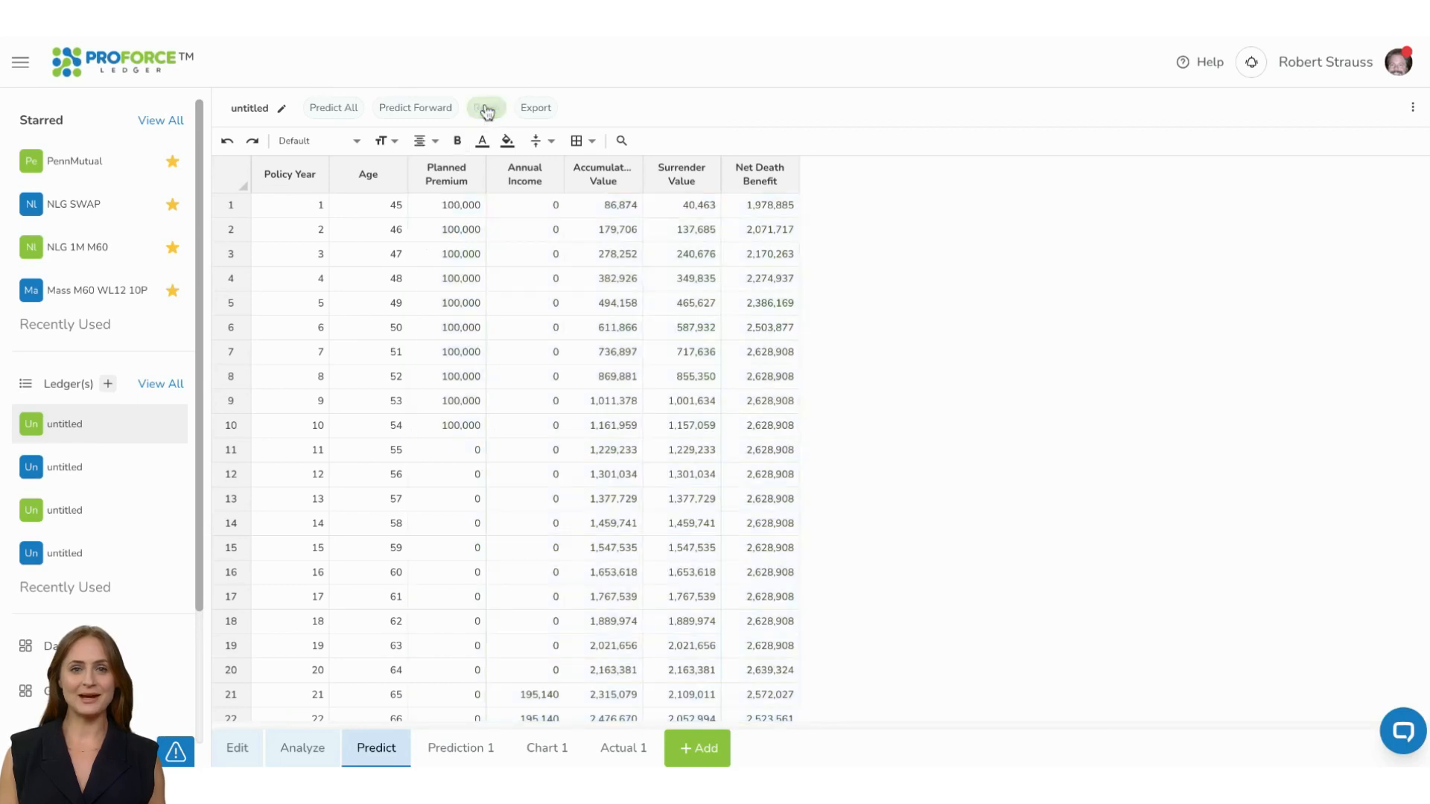
click(455, 178)
key(shift+Right)
key(shift+Right)
key(shift+Right)
key(shift+Right)
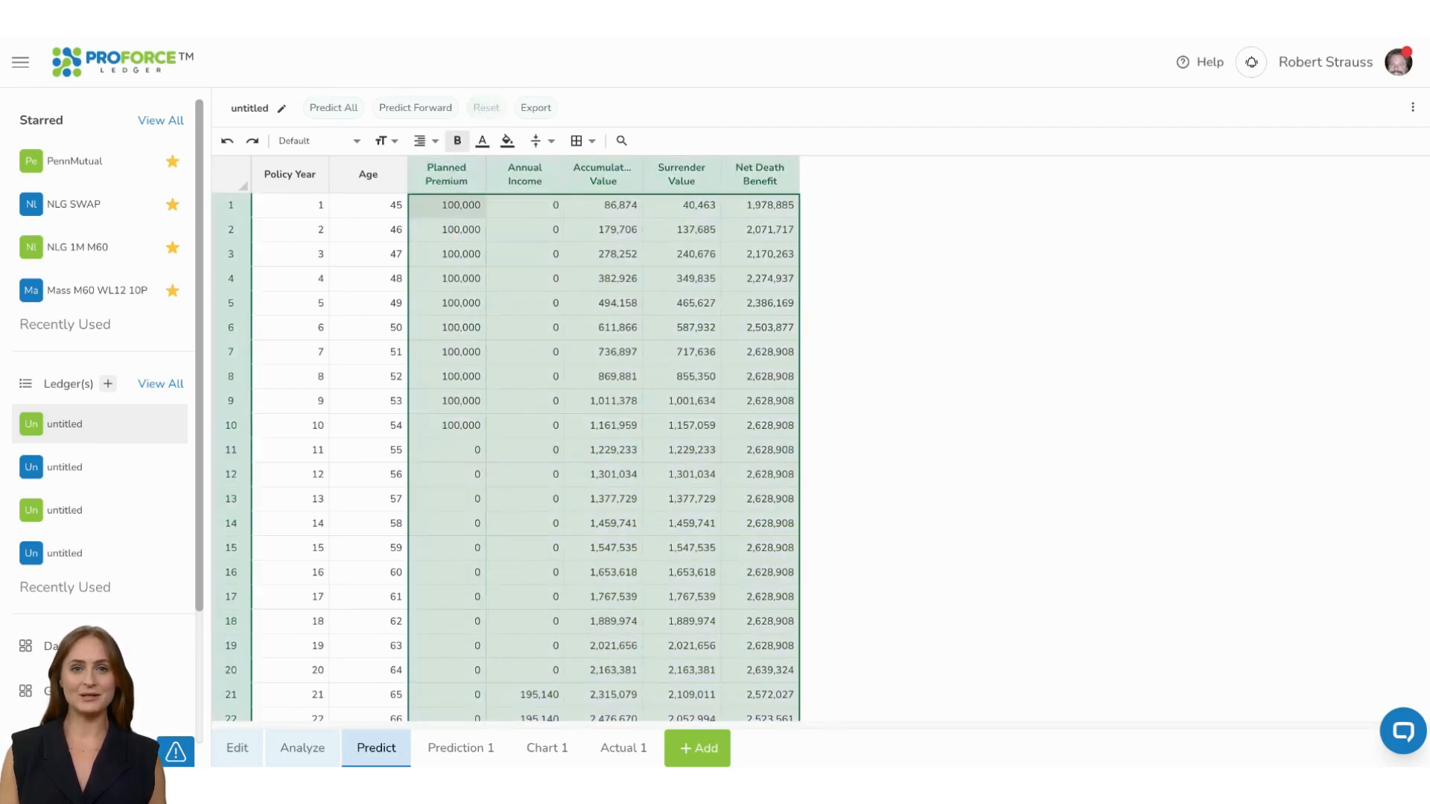
right_click(759, 175)
click(802, 223)
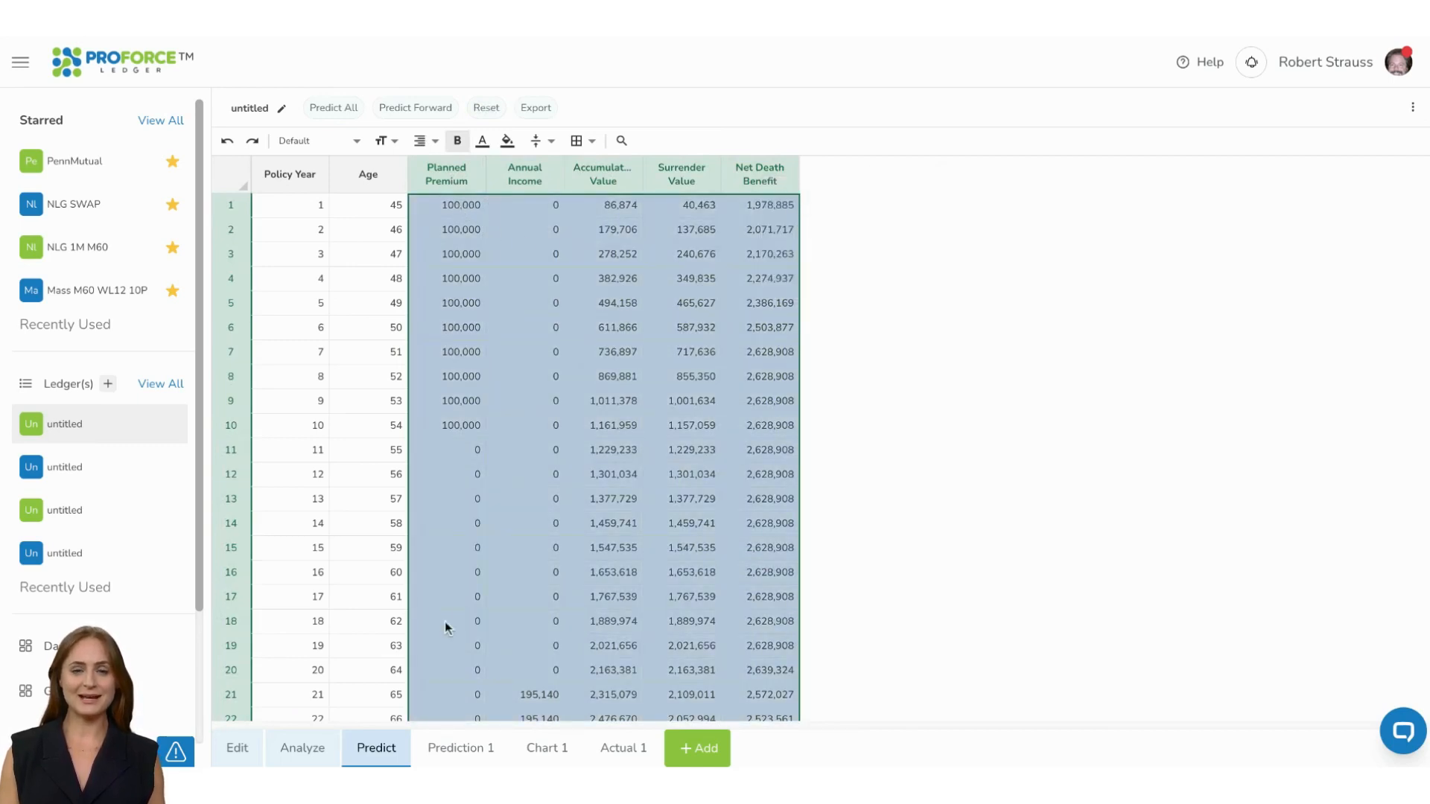
Set the year 21 Annual Income to 250,000 and run Predict All
click(539, 695)
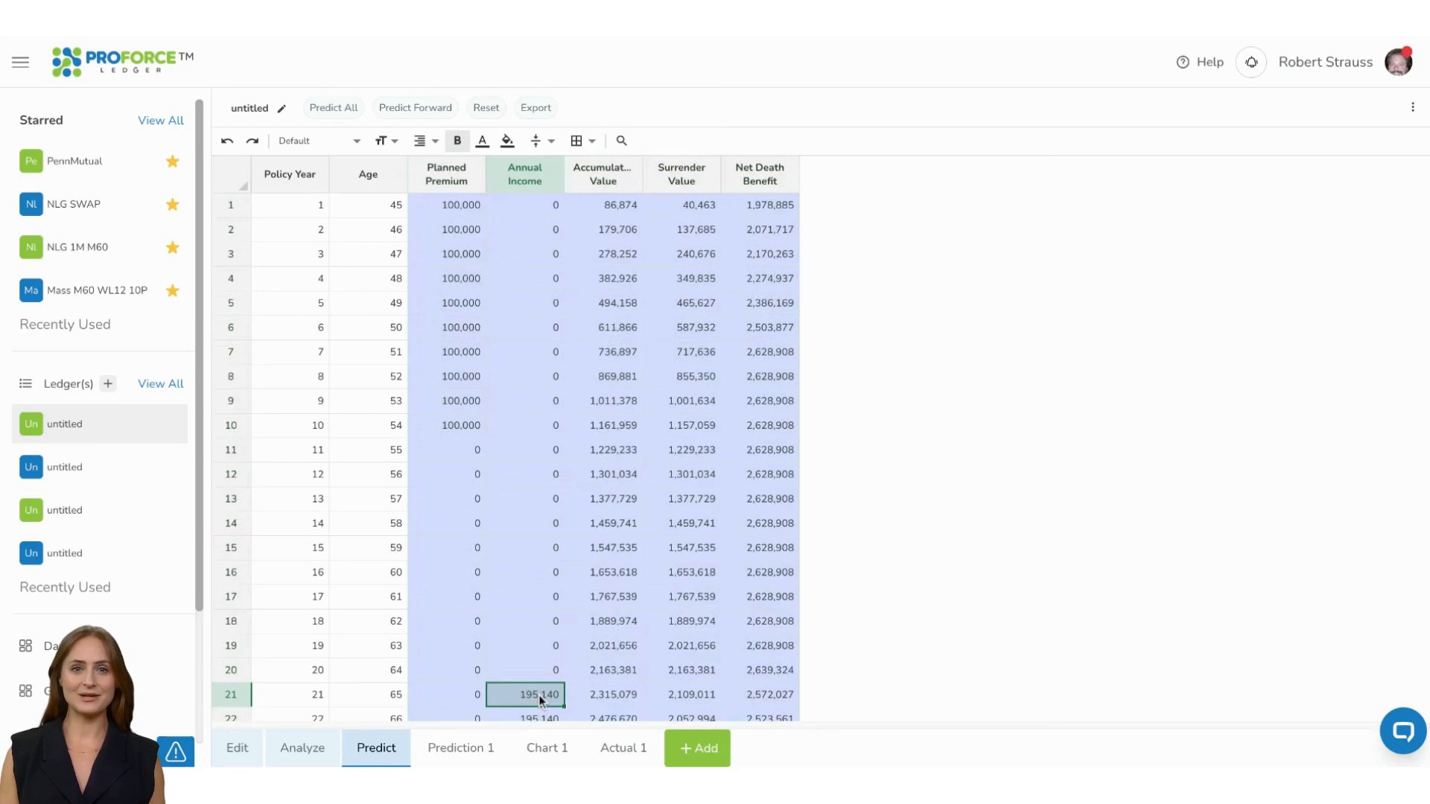
text(250,000)
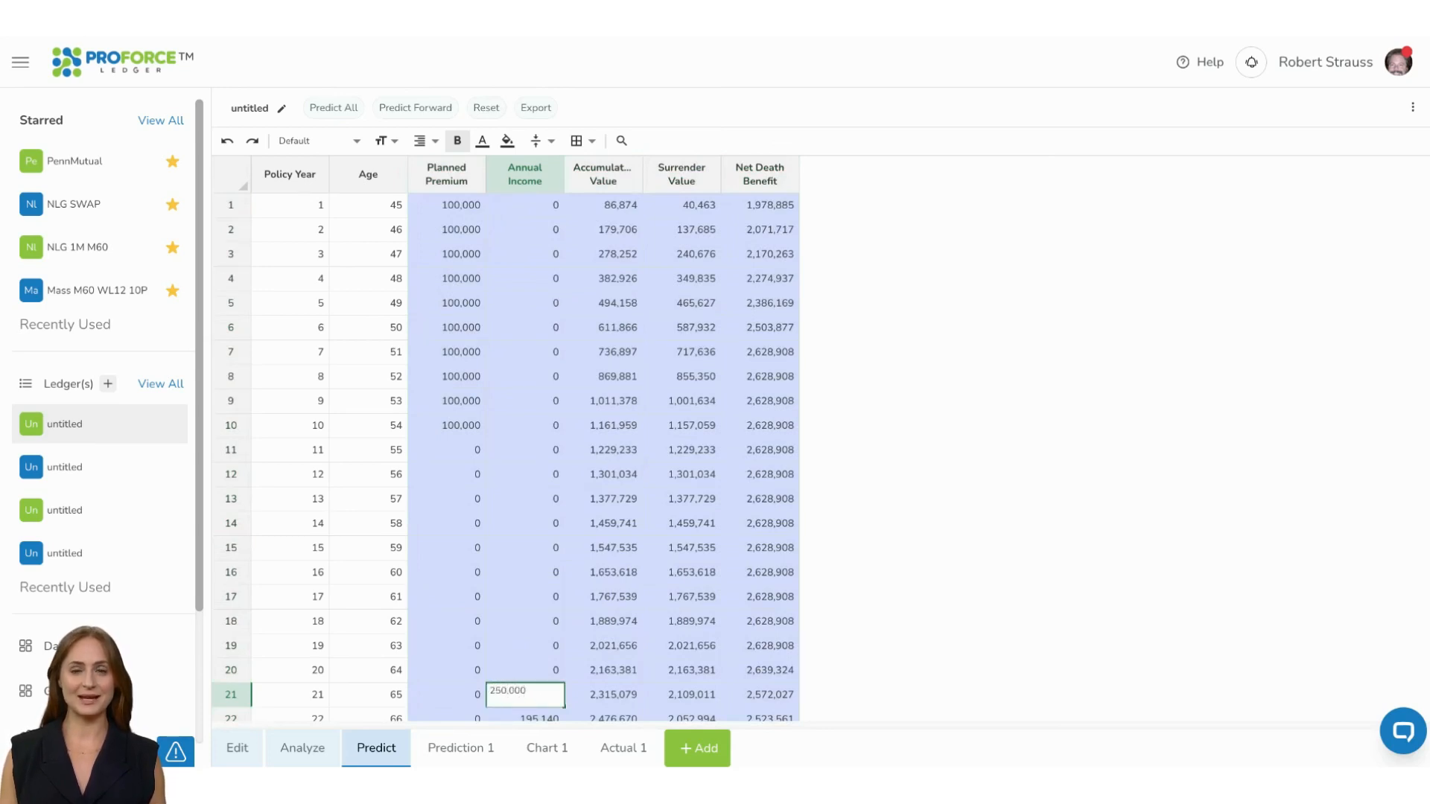
key(Return)
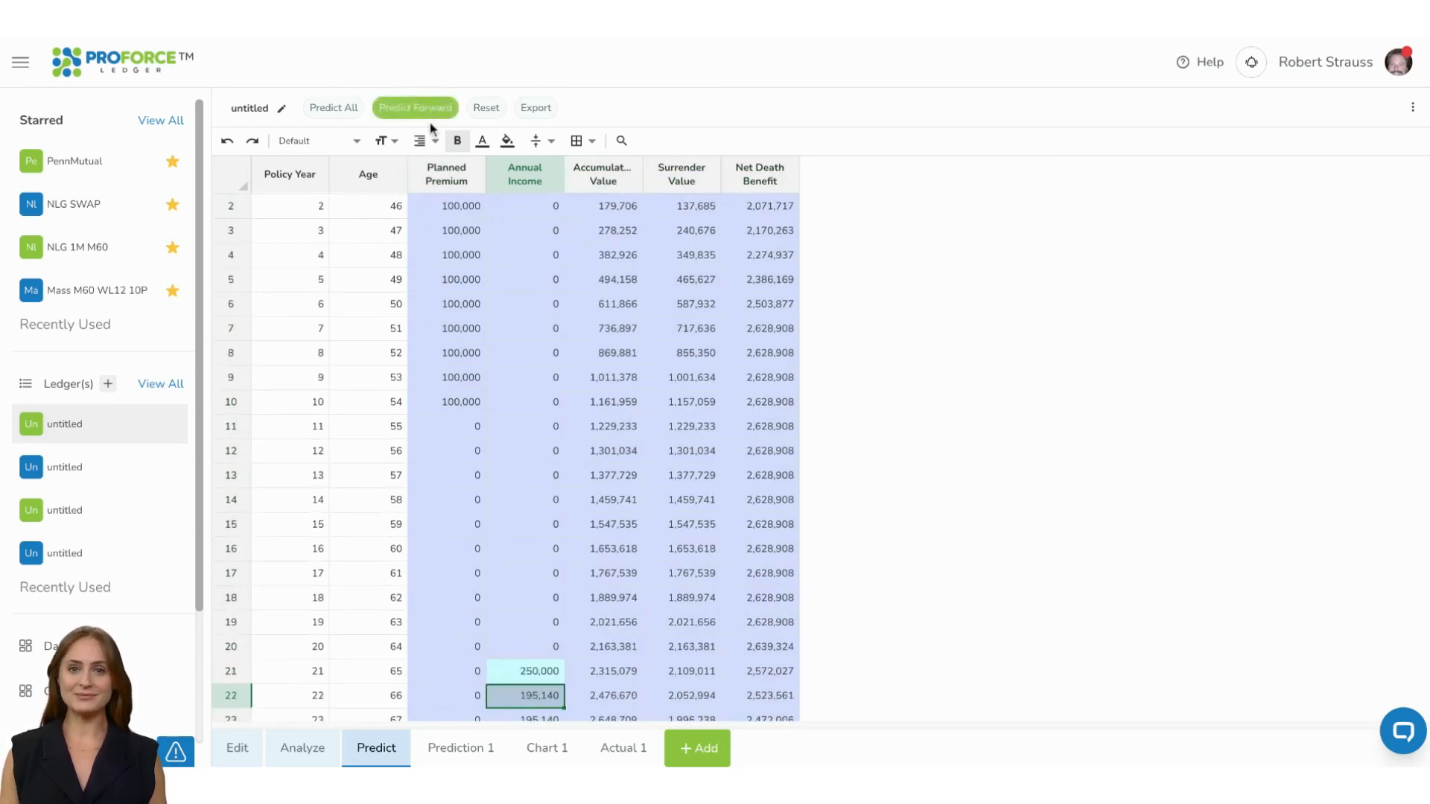
click(333, 110)
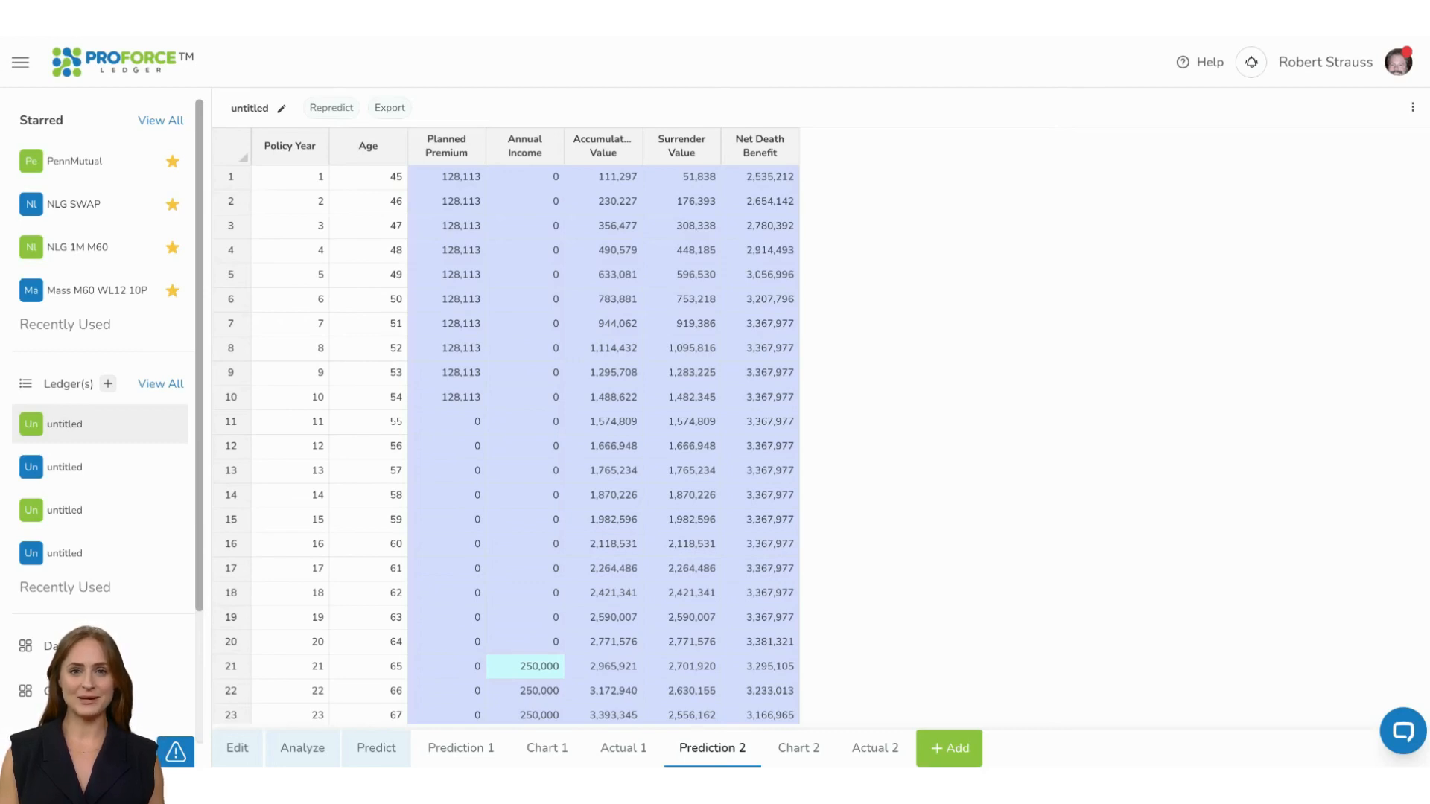
Clear the Annual Income edit by resetting the Predict sheet, and mark Planned Premium through Net Death Benefit as dependent columns again
click(375, 748)
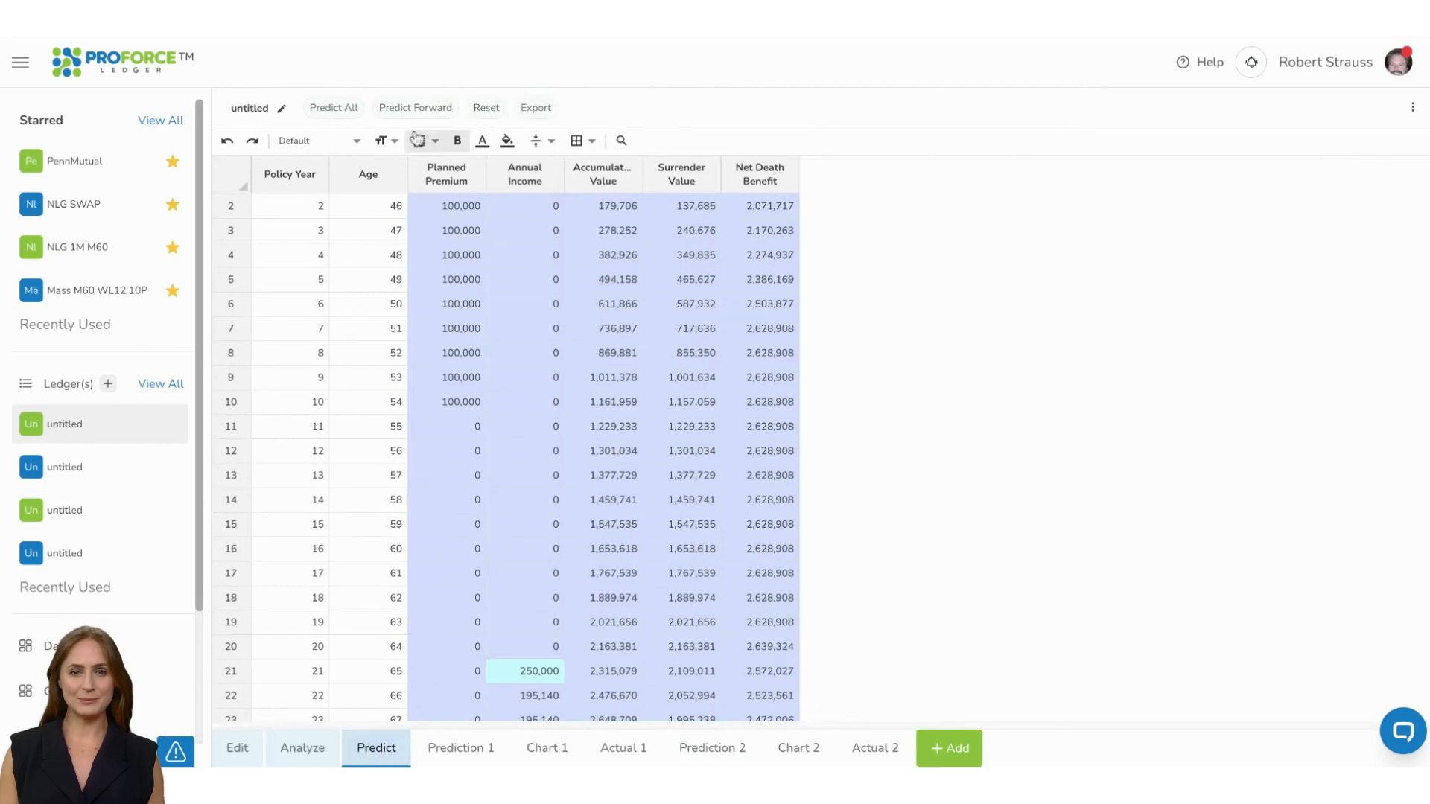
click(483, 109)
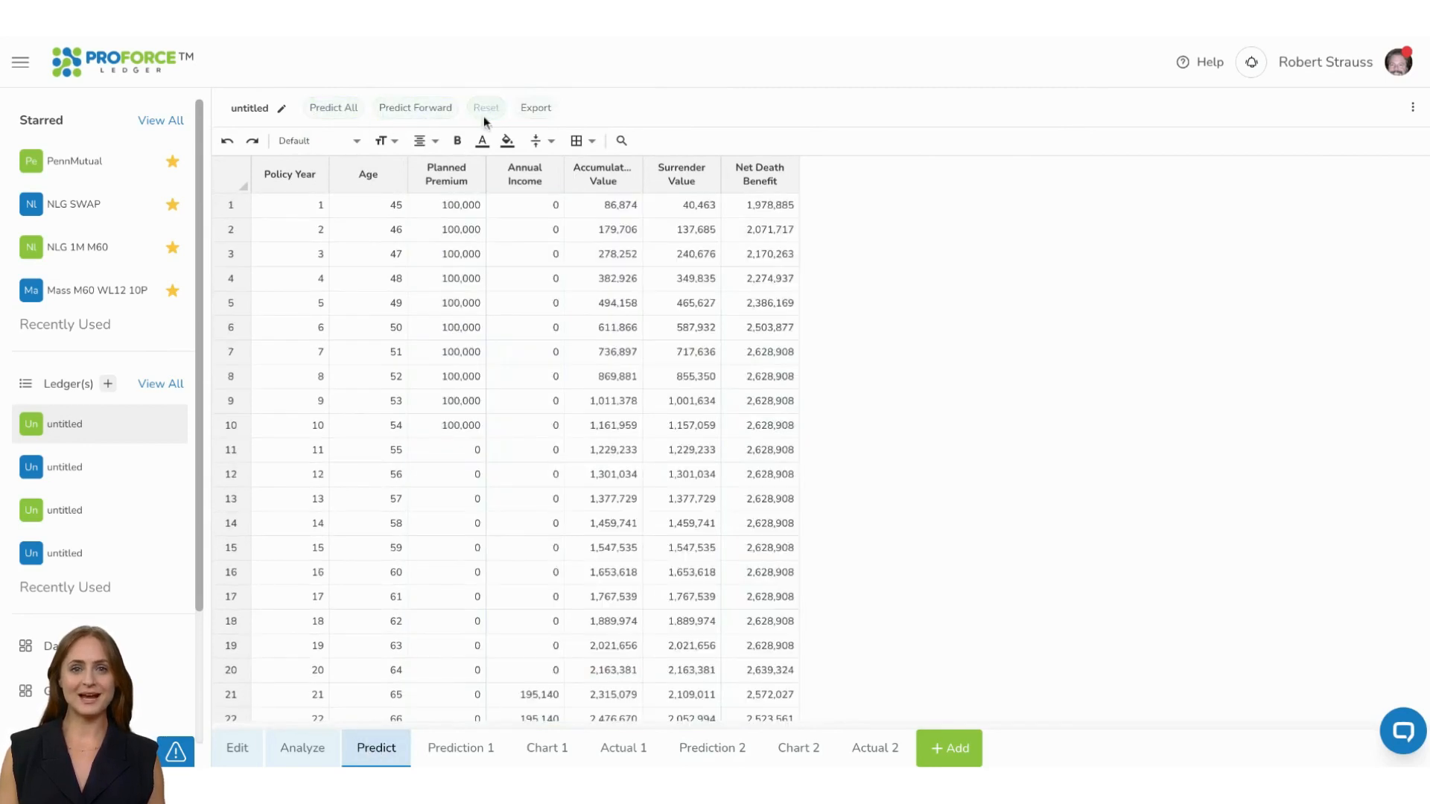
click(448, 176)
right_click(744, 172)
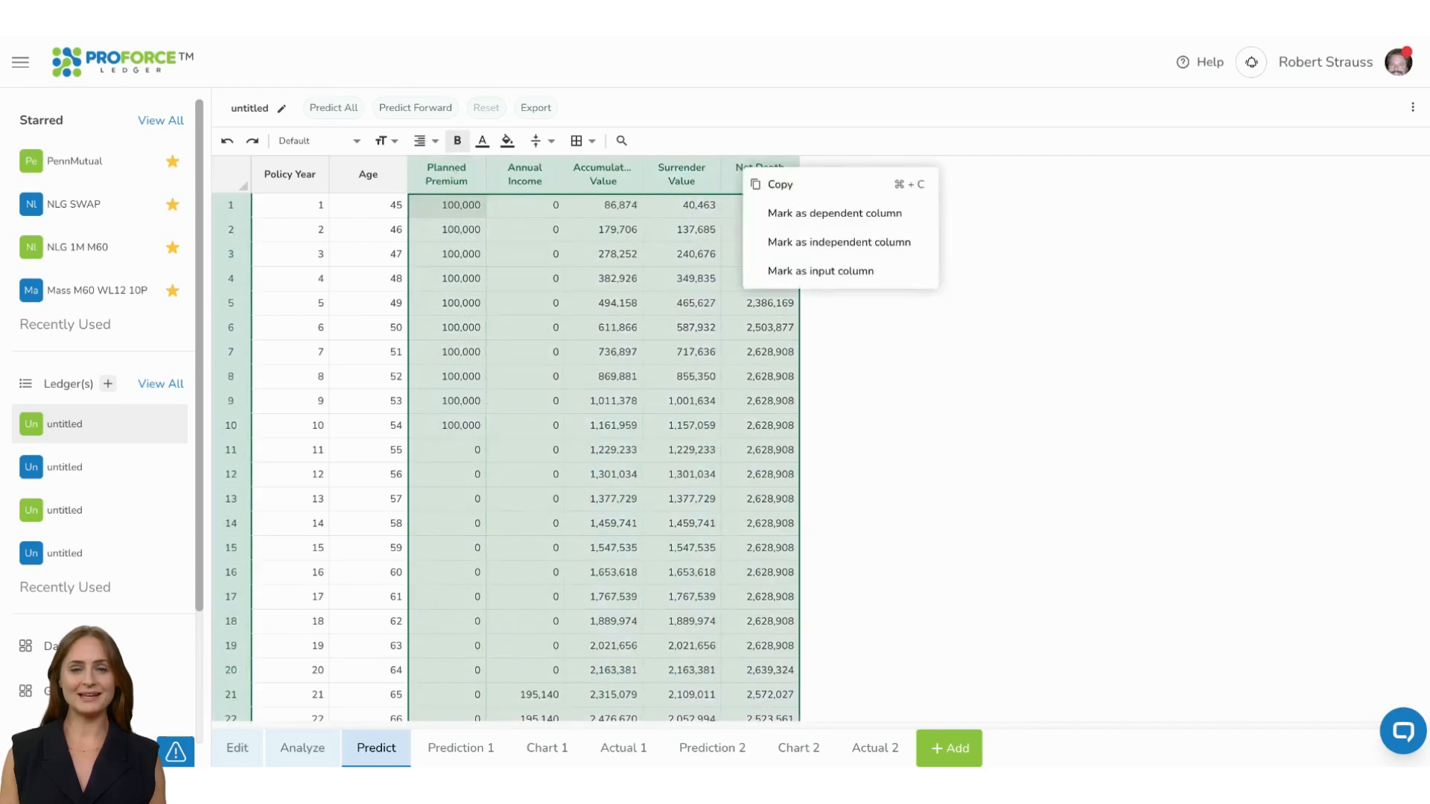
click(791, 213)
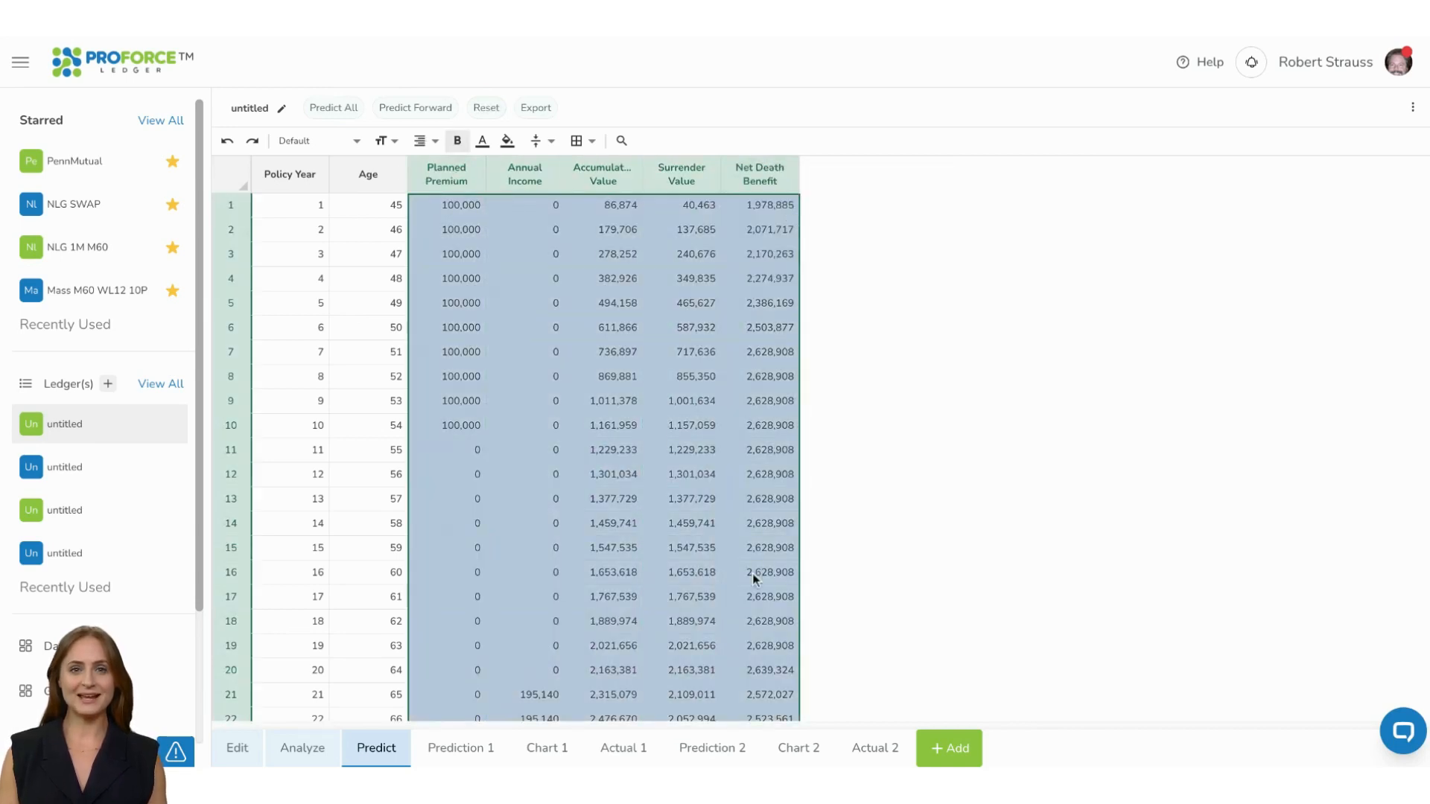
Set the year 21 Net Death Benefit to 4,000,000 and run Predict All
click(762, 696)
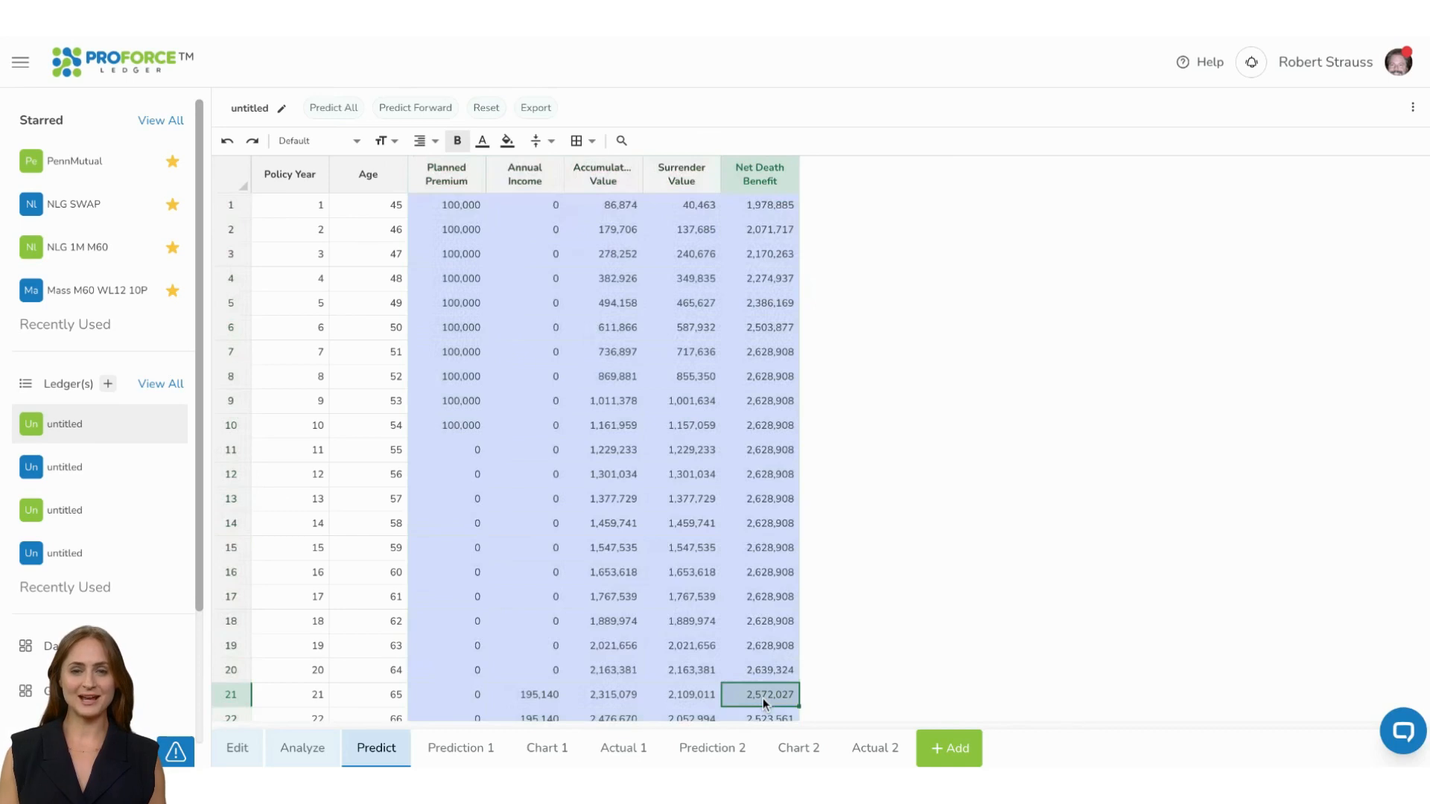
text(40,000)
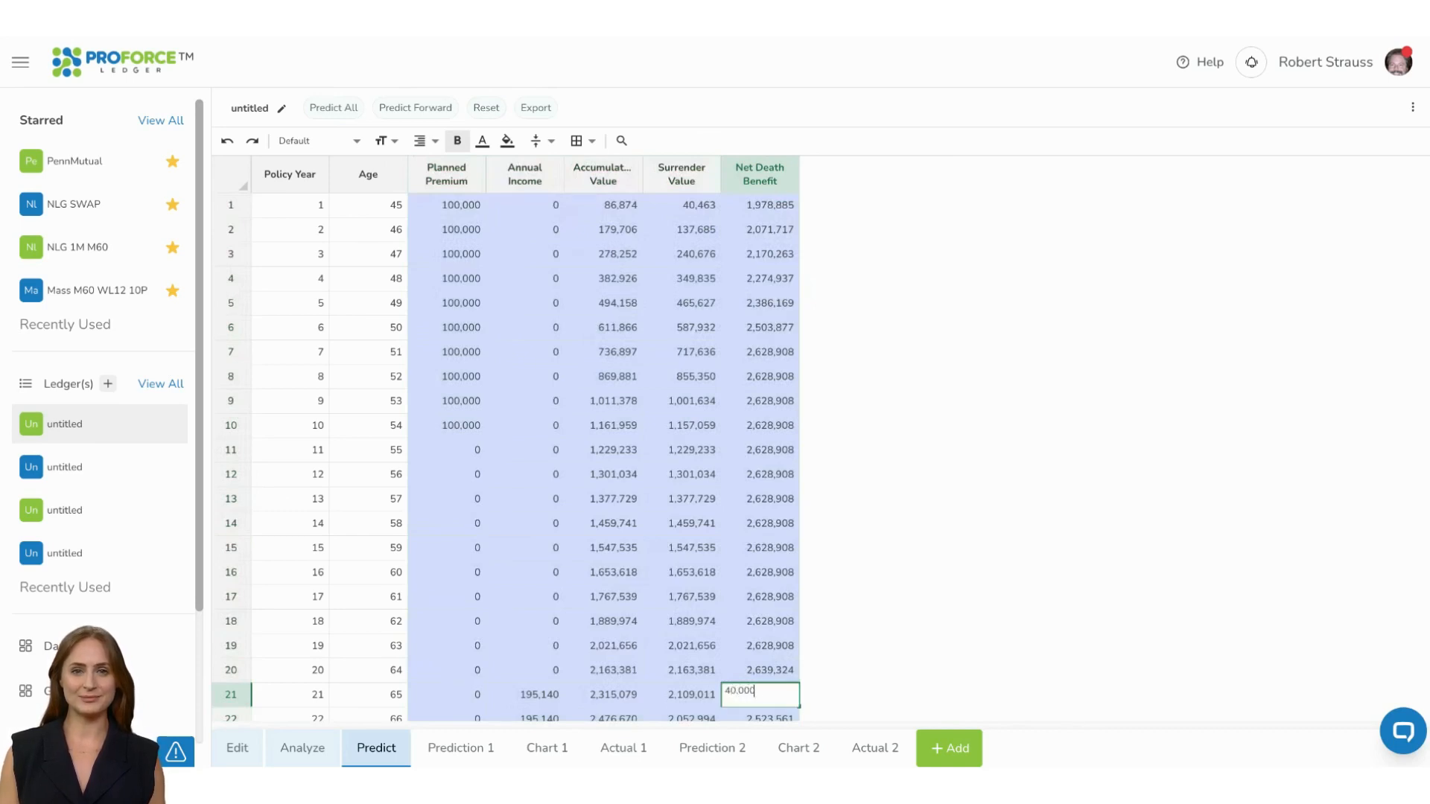
text(00)
key(Return)
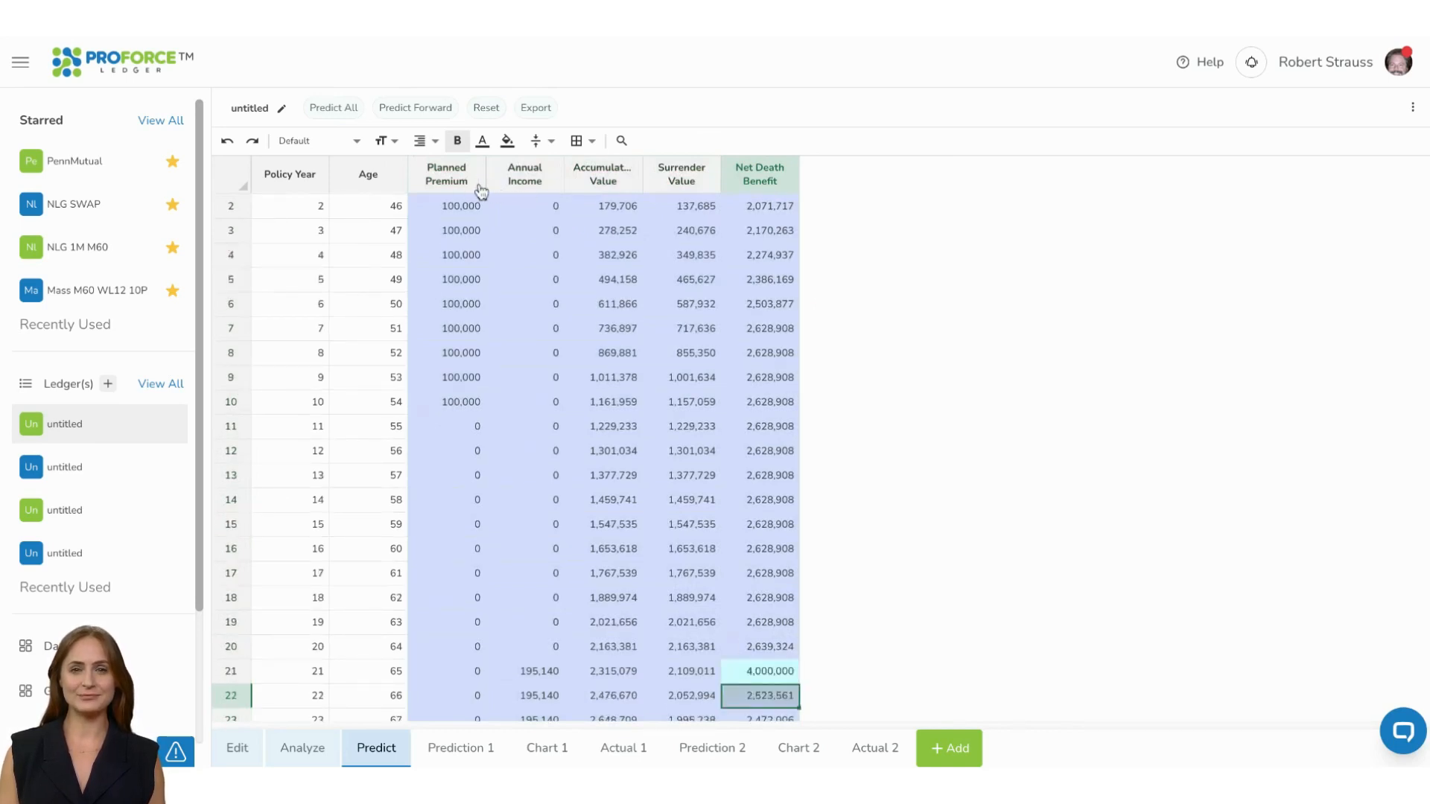
click(346, 108)
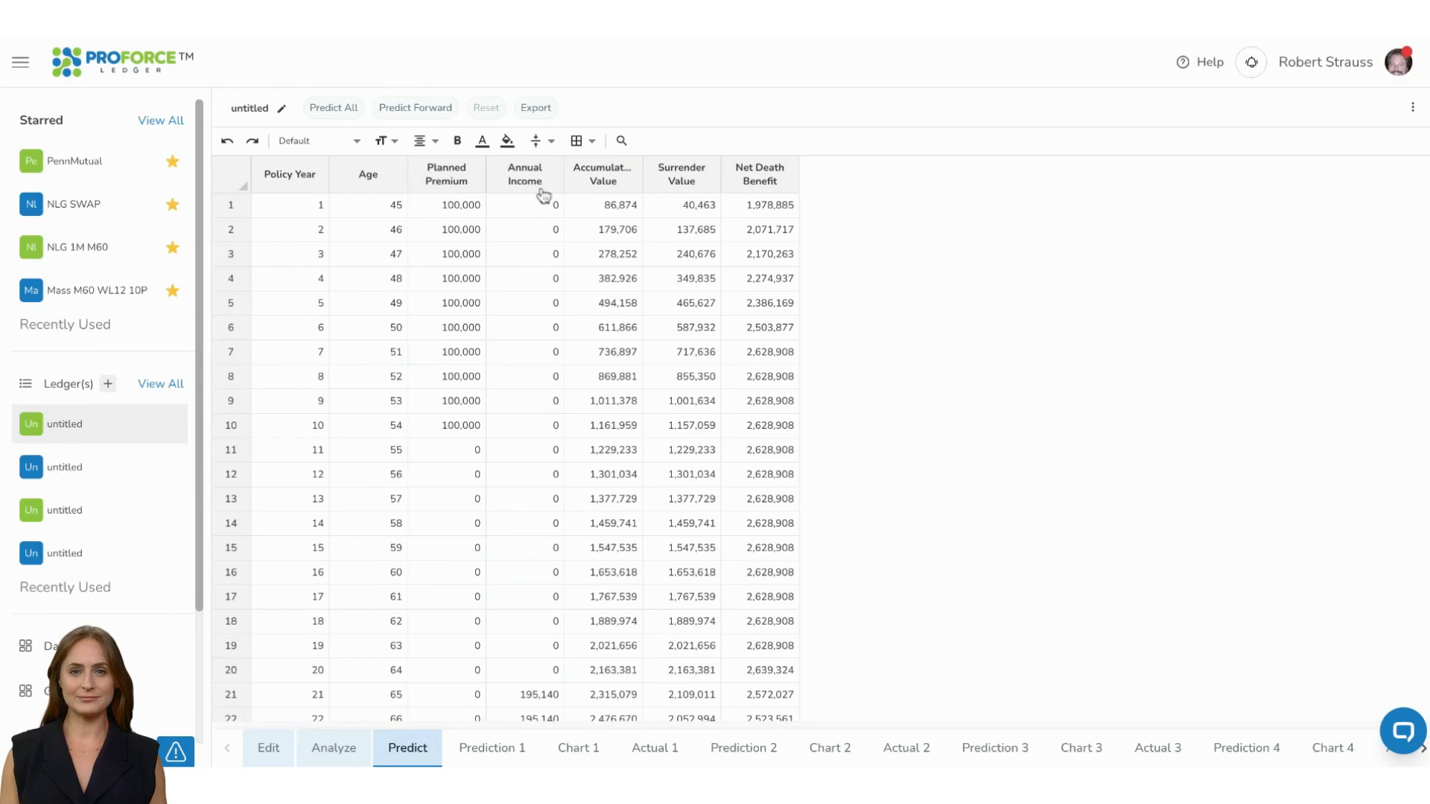
Mark Annual Income, Accumulated Value and Surrender Value as dependent columns and Net Death Benefit as an independent column
drag(534, 177, 681, 177)
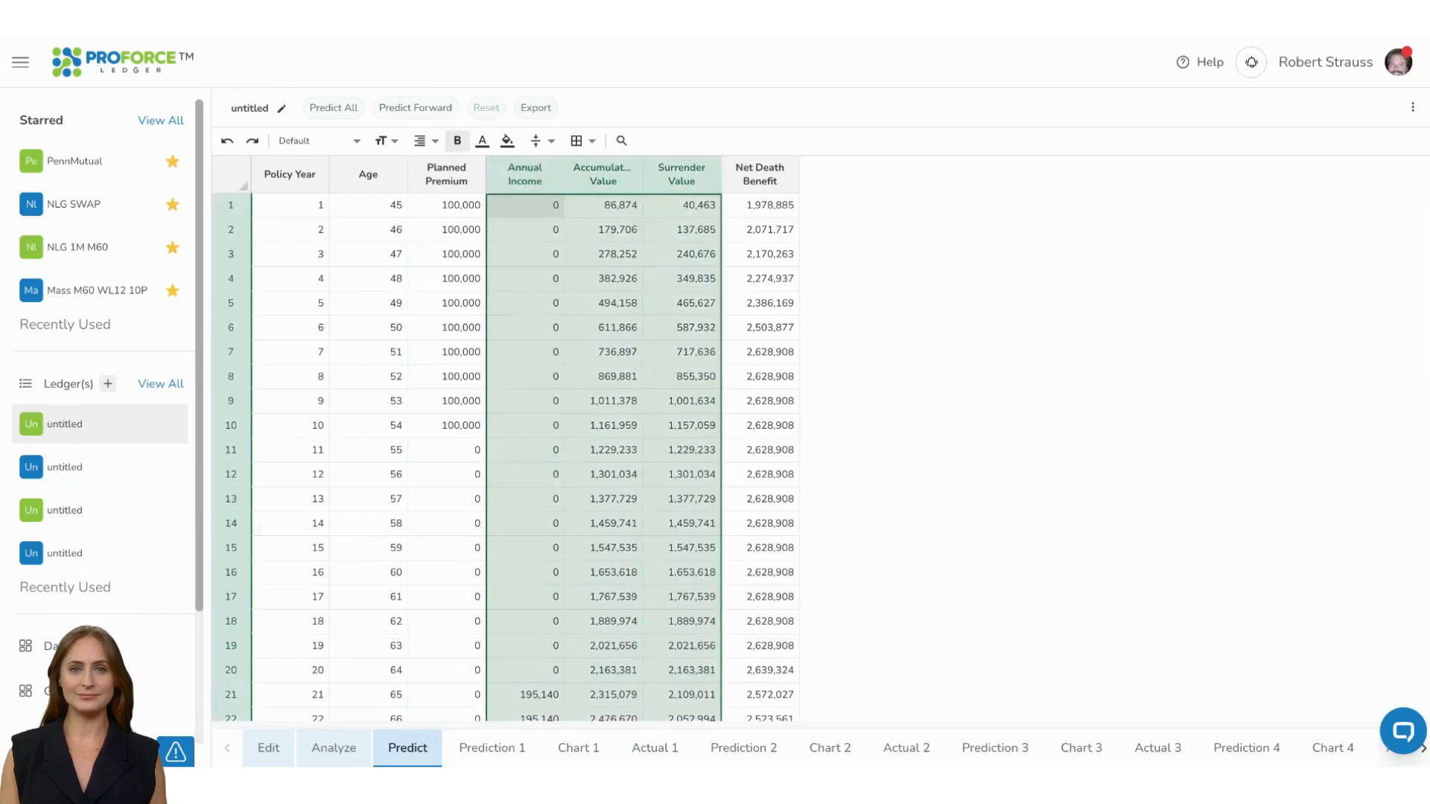
right_click(674, 179)
click(728, 224)
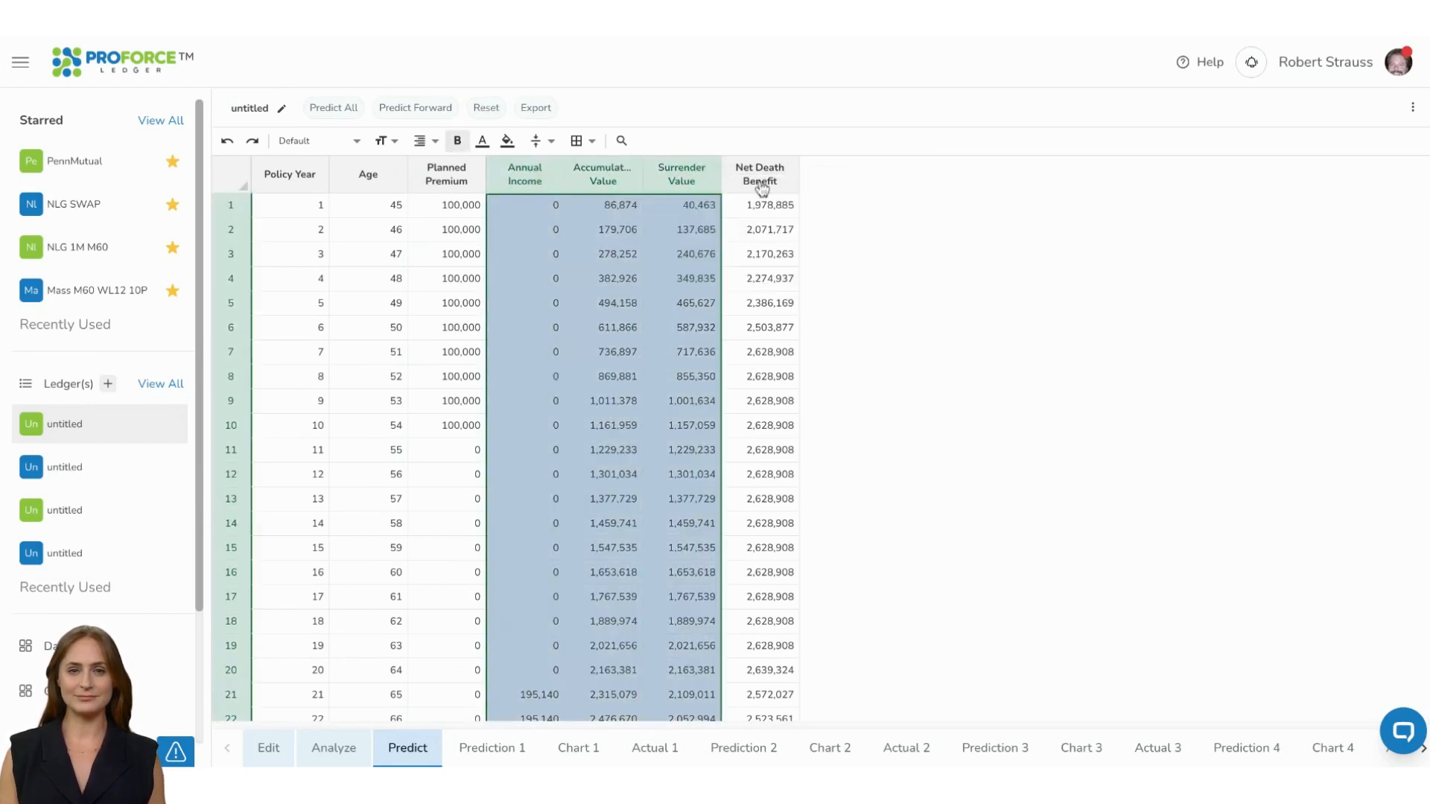
click(761, 179)
right_click(763, 181)
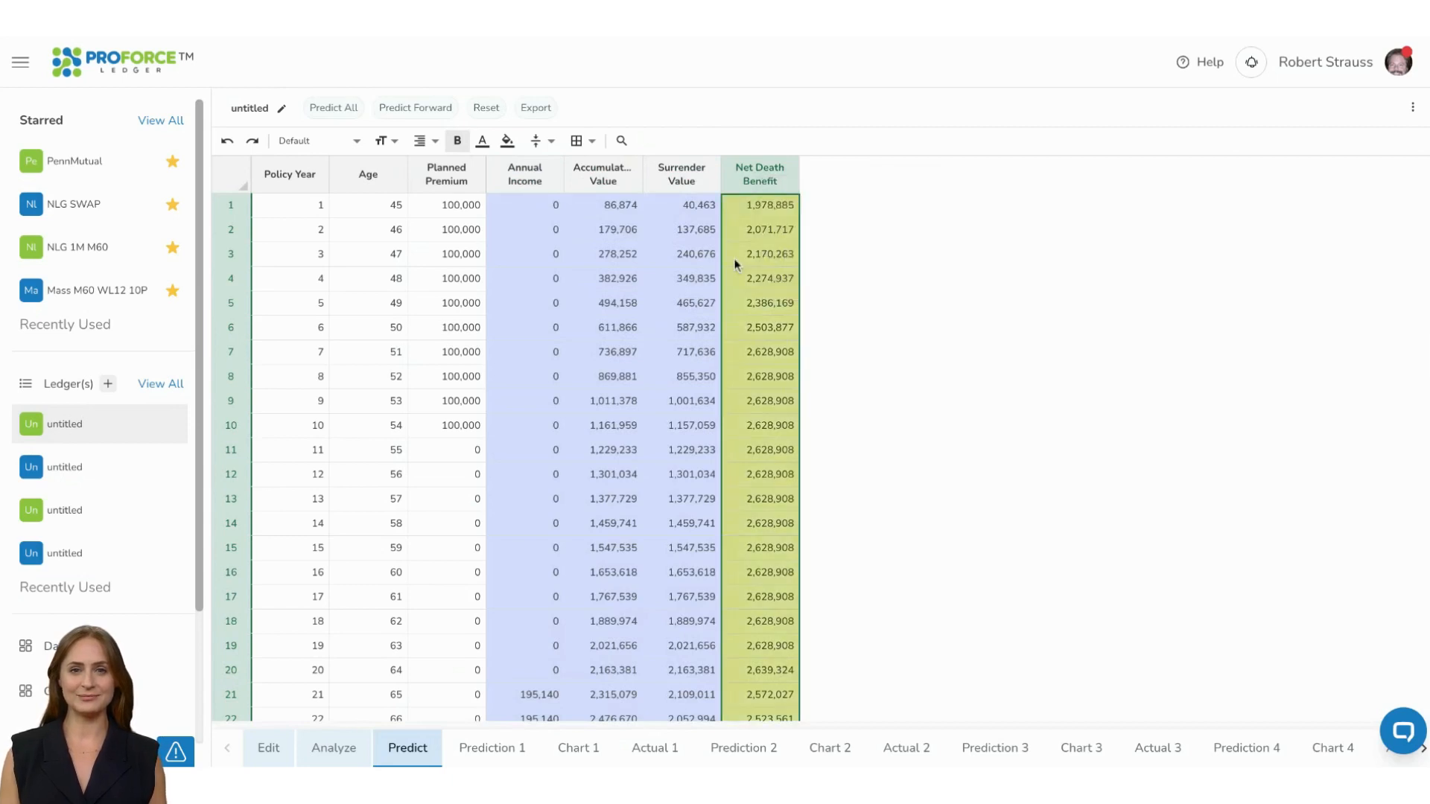
Set the year 4 Surrender Value to 300,000
click(689, 280)
key(BackSpace)
text(30)
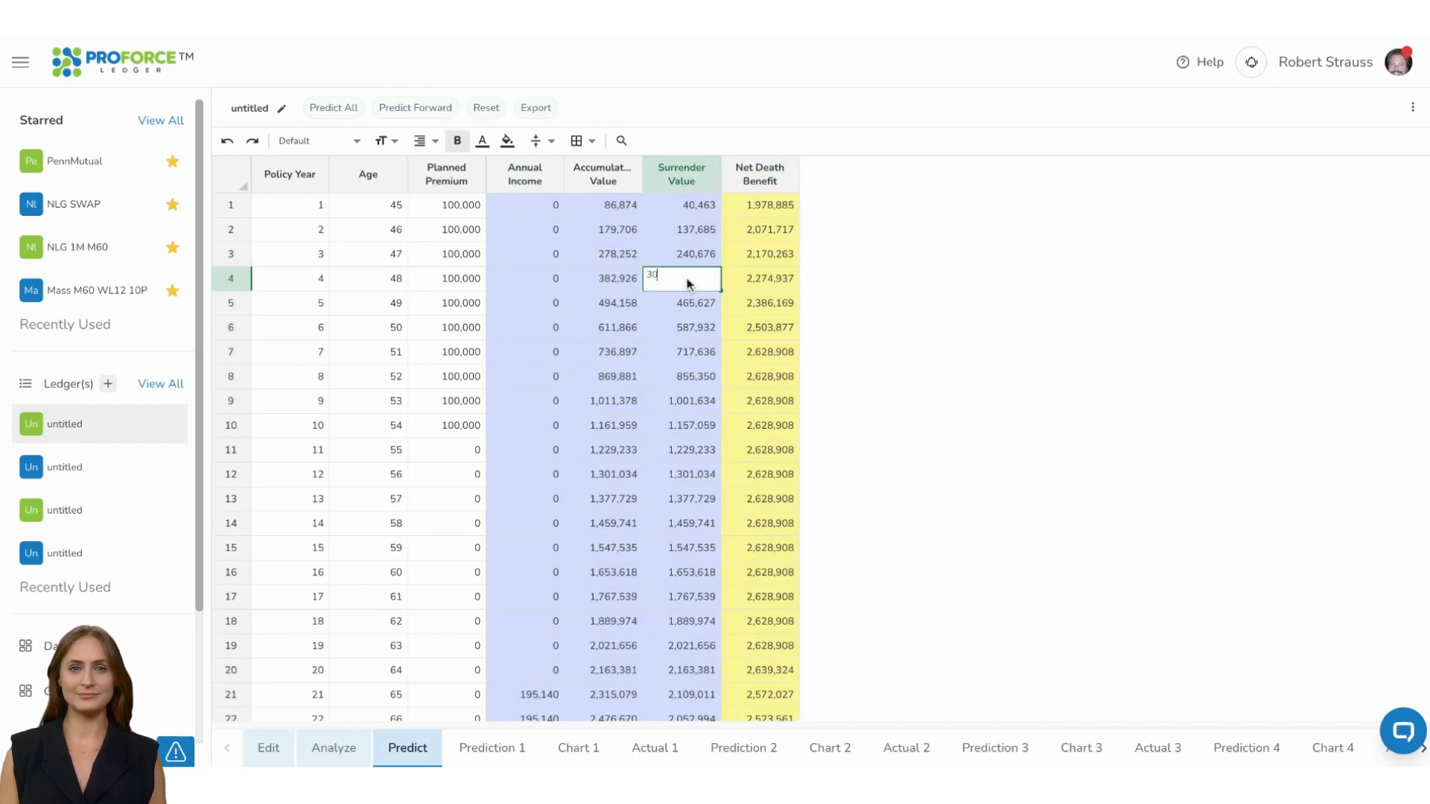
text(,0000)
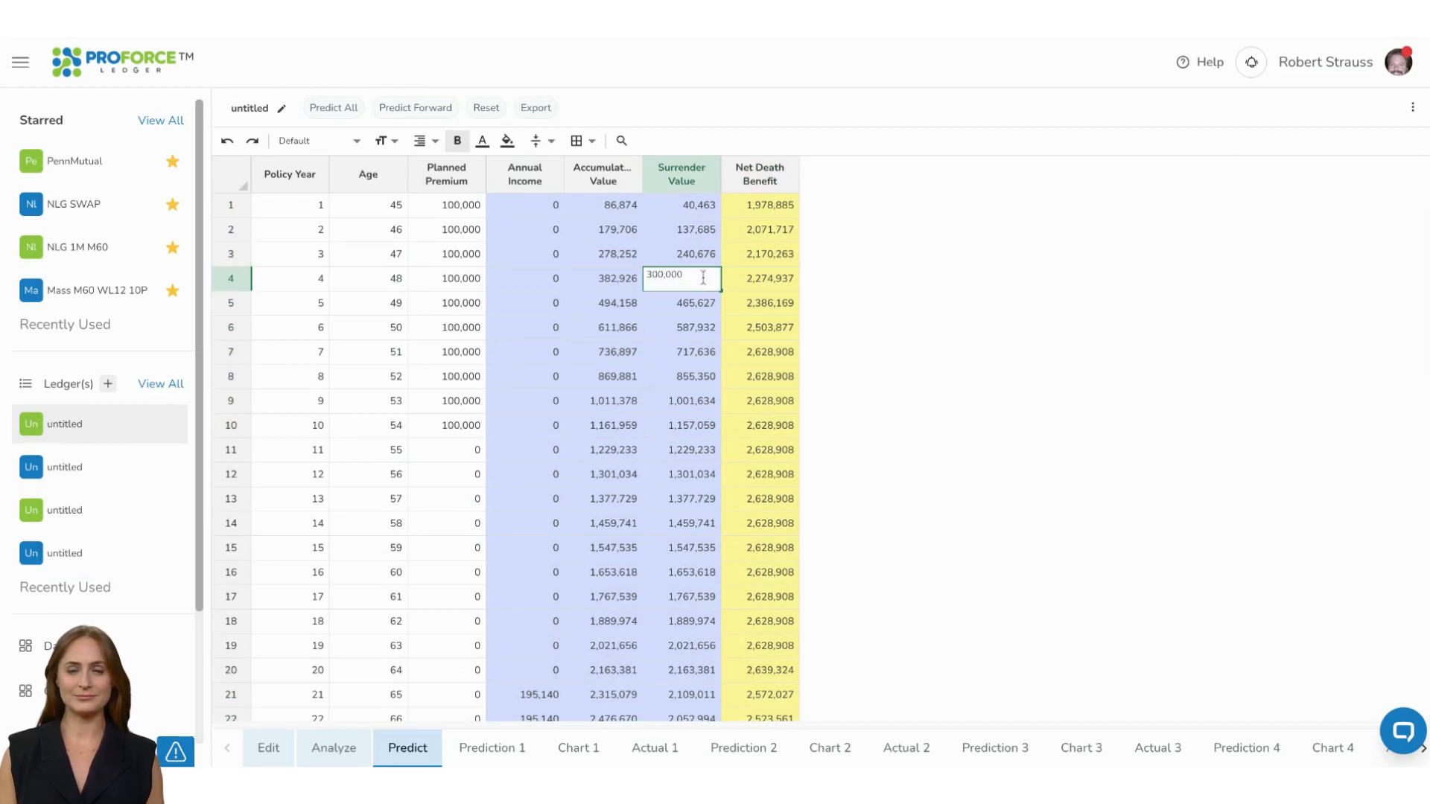
Set the year 4 Net Death Benefit to 2,200,000 and run Predict Forward
click(754, 285)
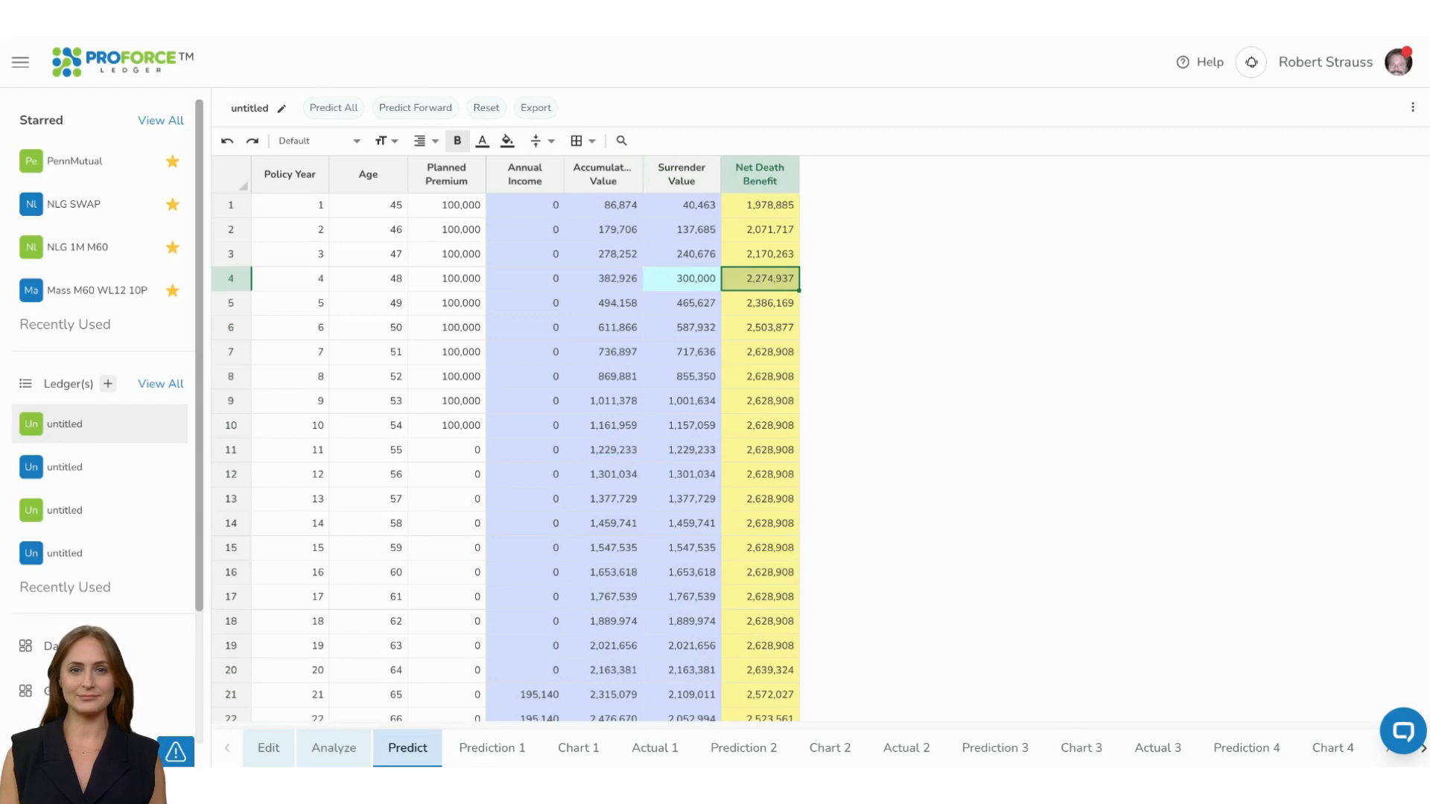
key(BackSpace)
text(2,200)
text(,000)
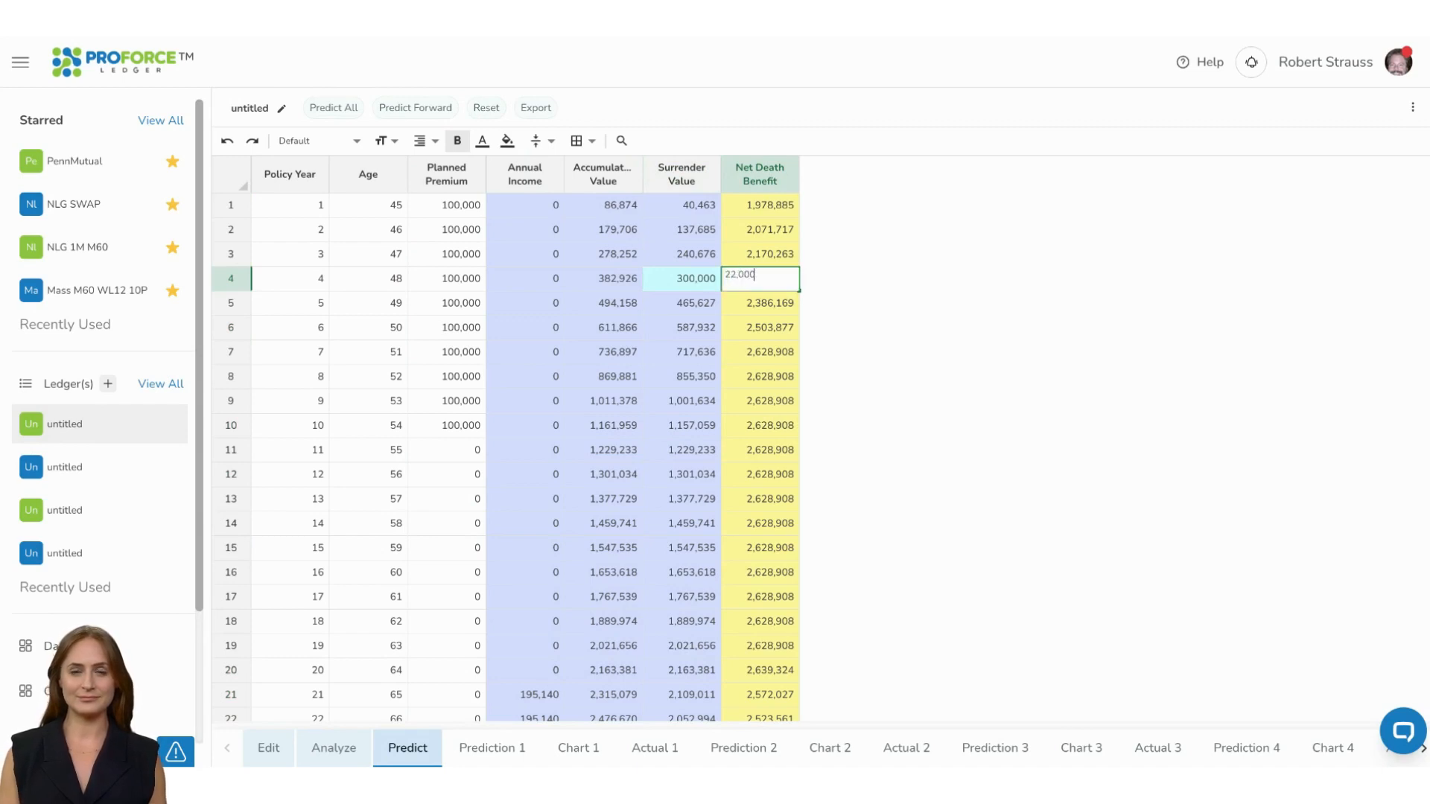
key(Return)
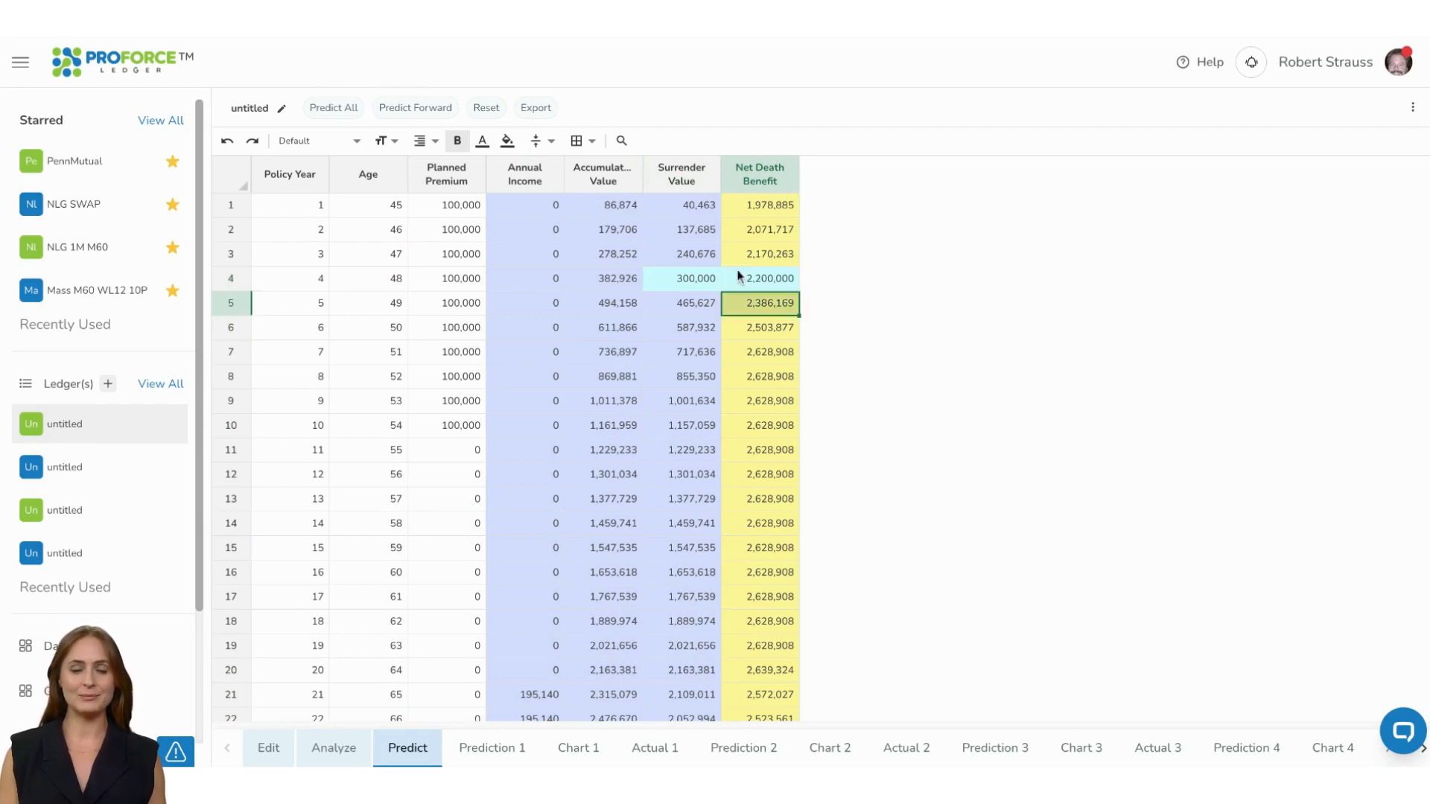
click(425, 109)
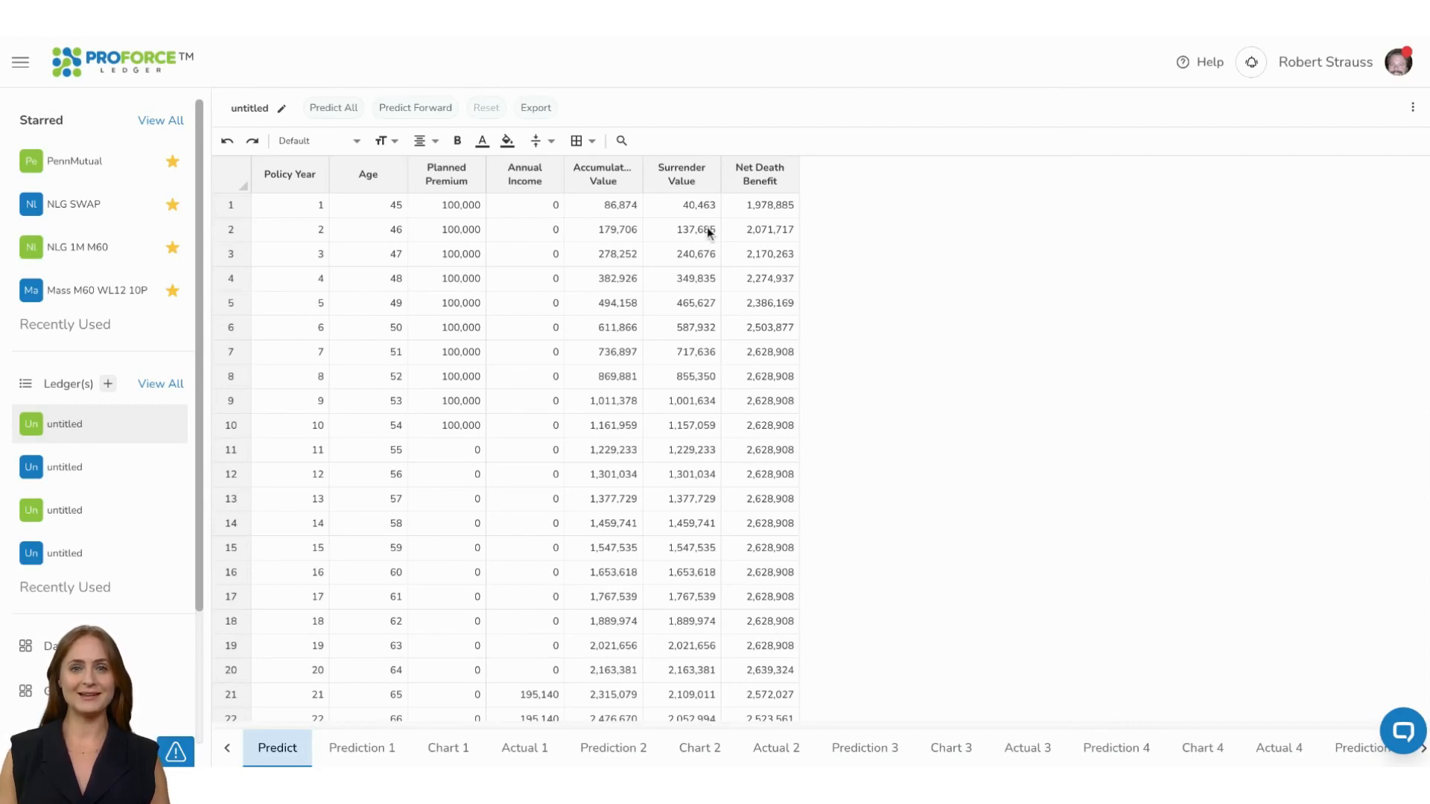
Mark Planned Premium as an input column and set its year 5 value to 0
click(436, 178)
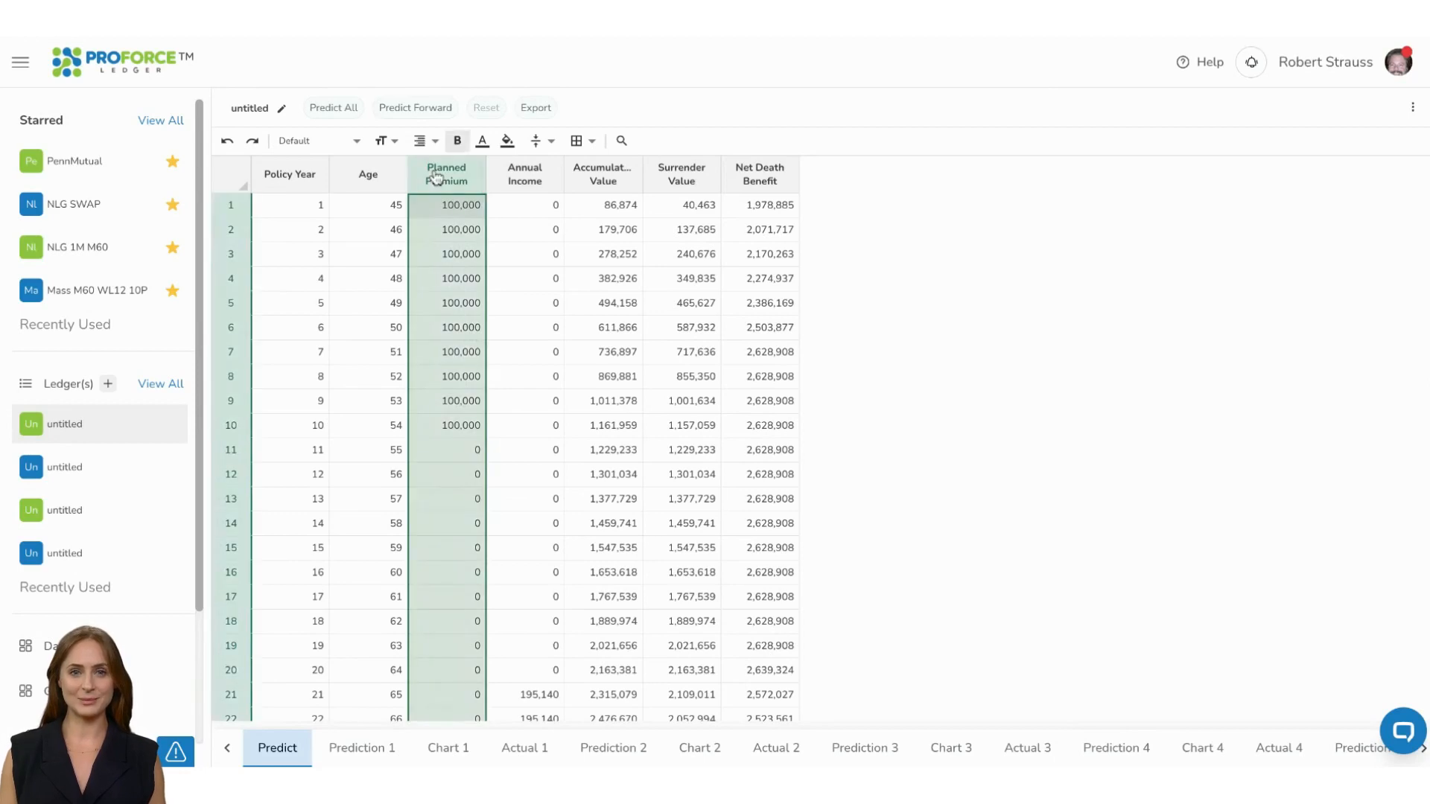
right_click(436, 177)
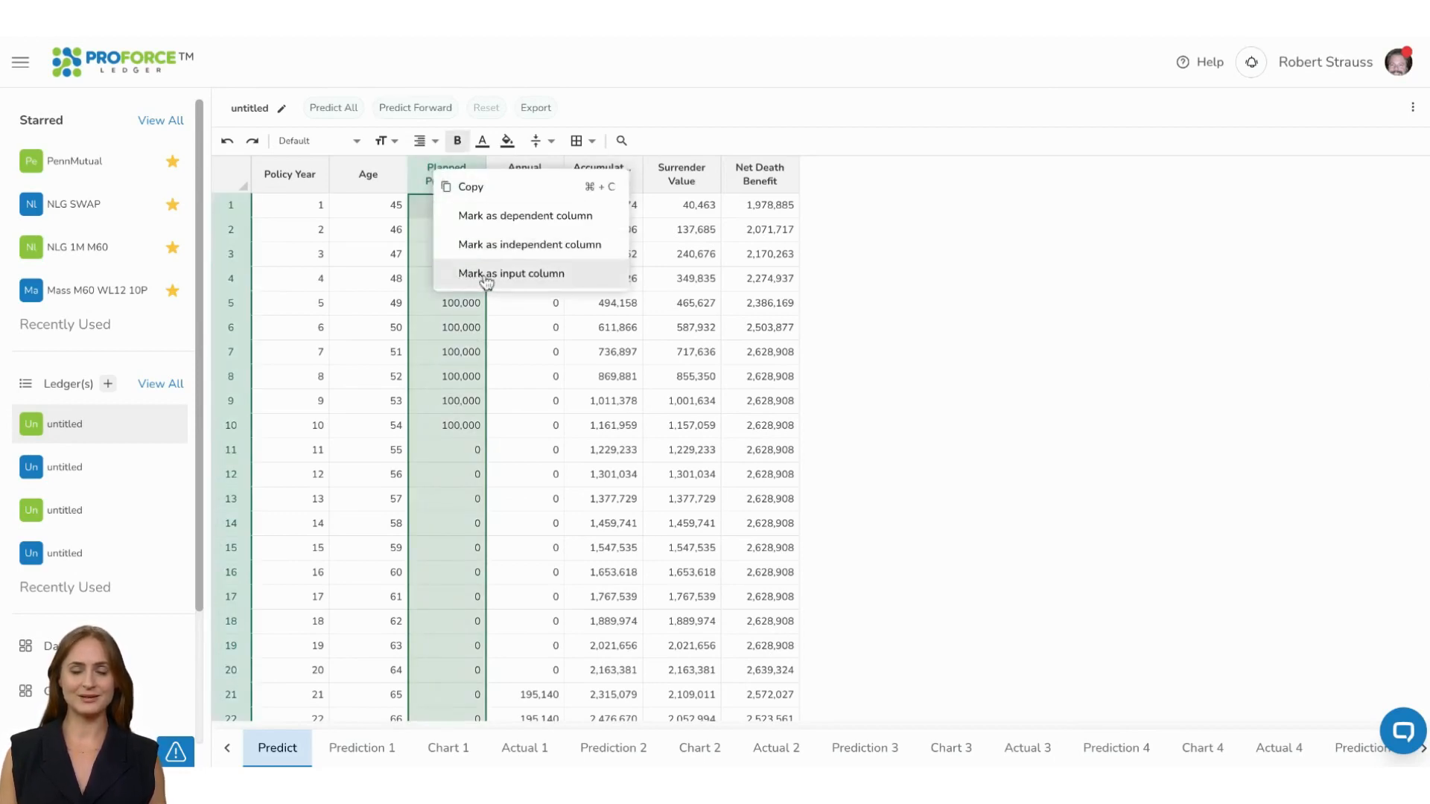
click(511, 274)
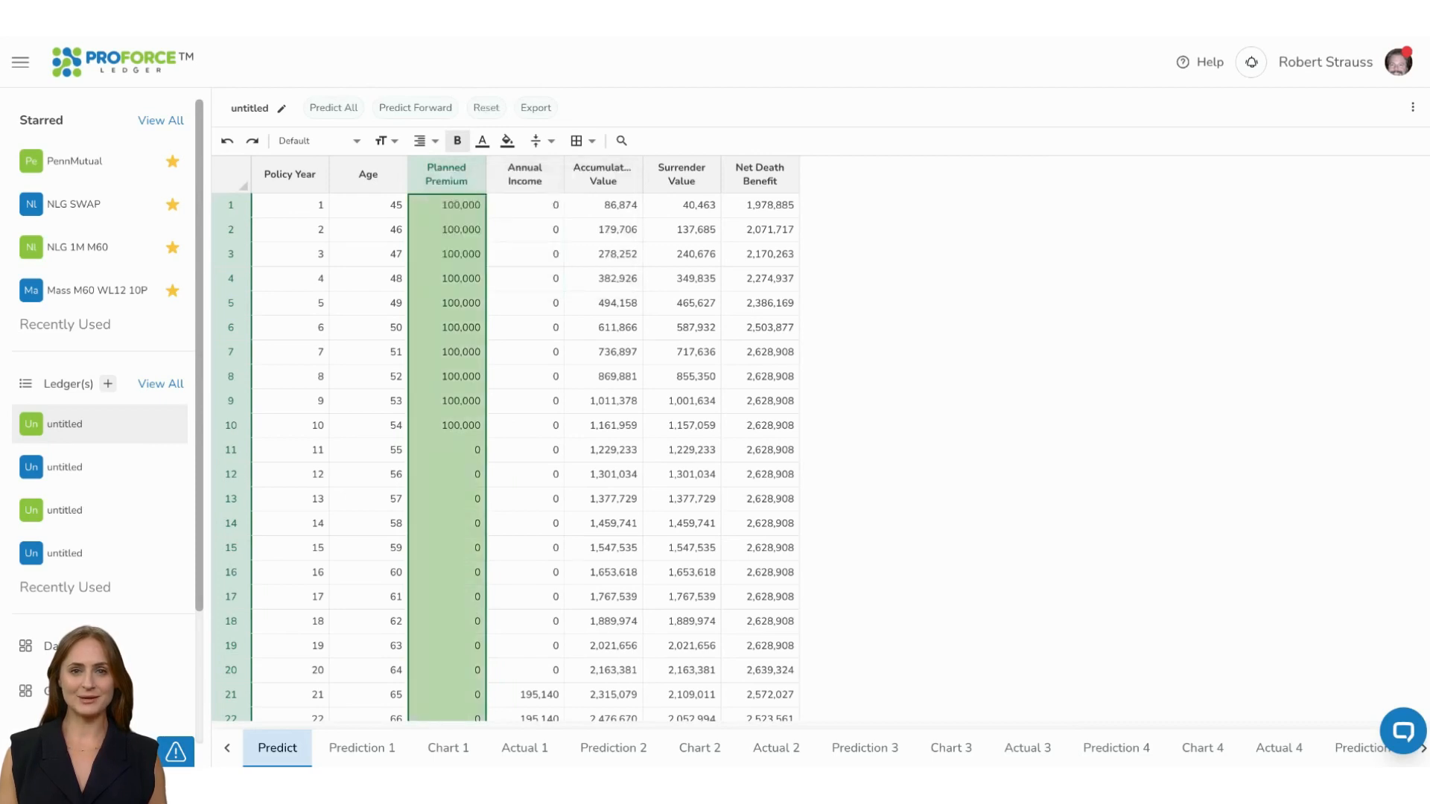
click(458, 306)
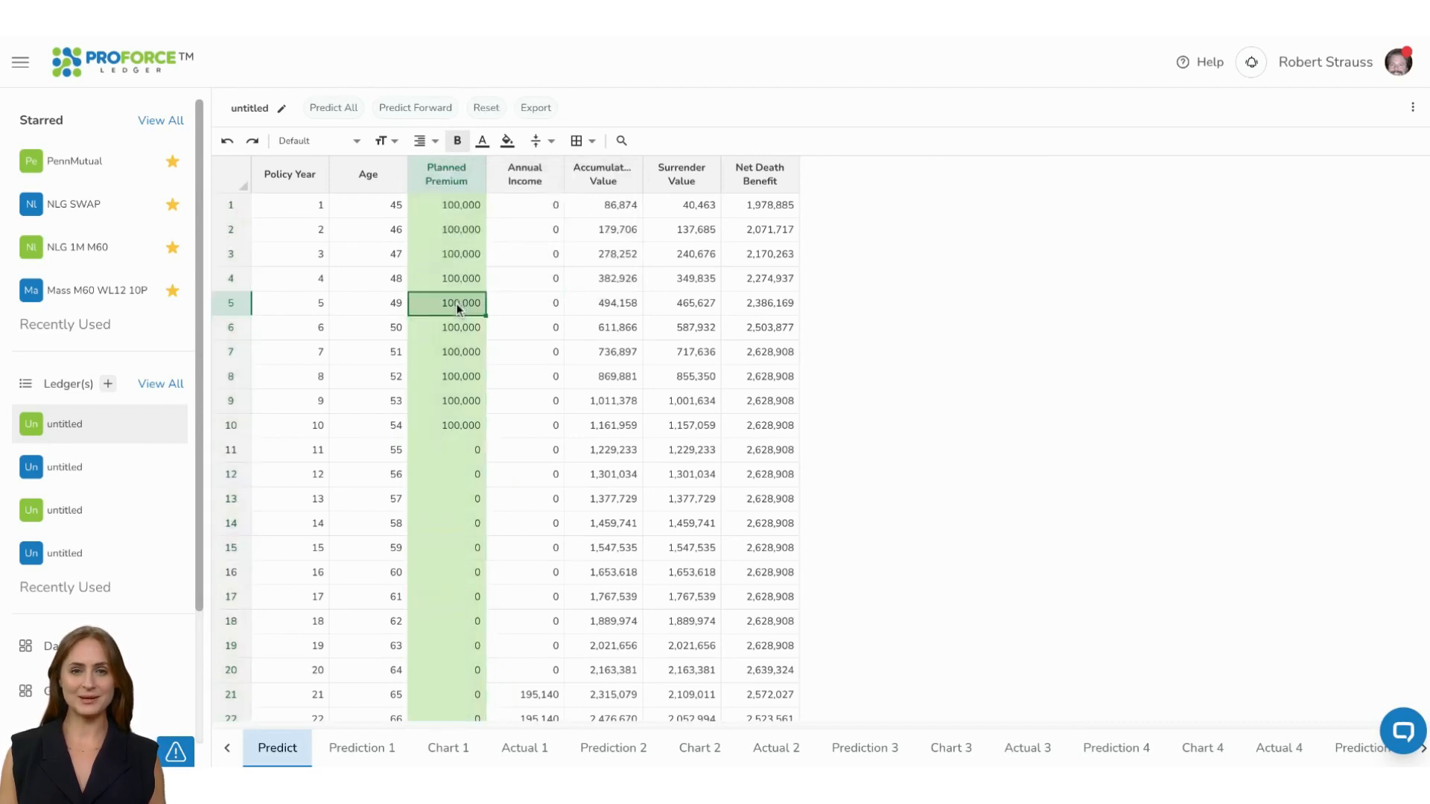
text(0)
key(Return)
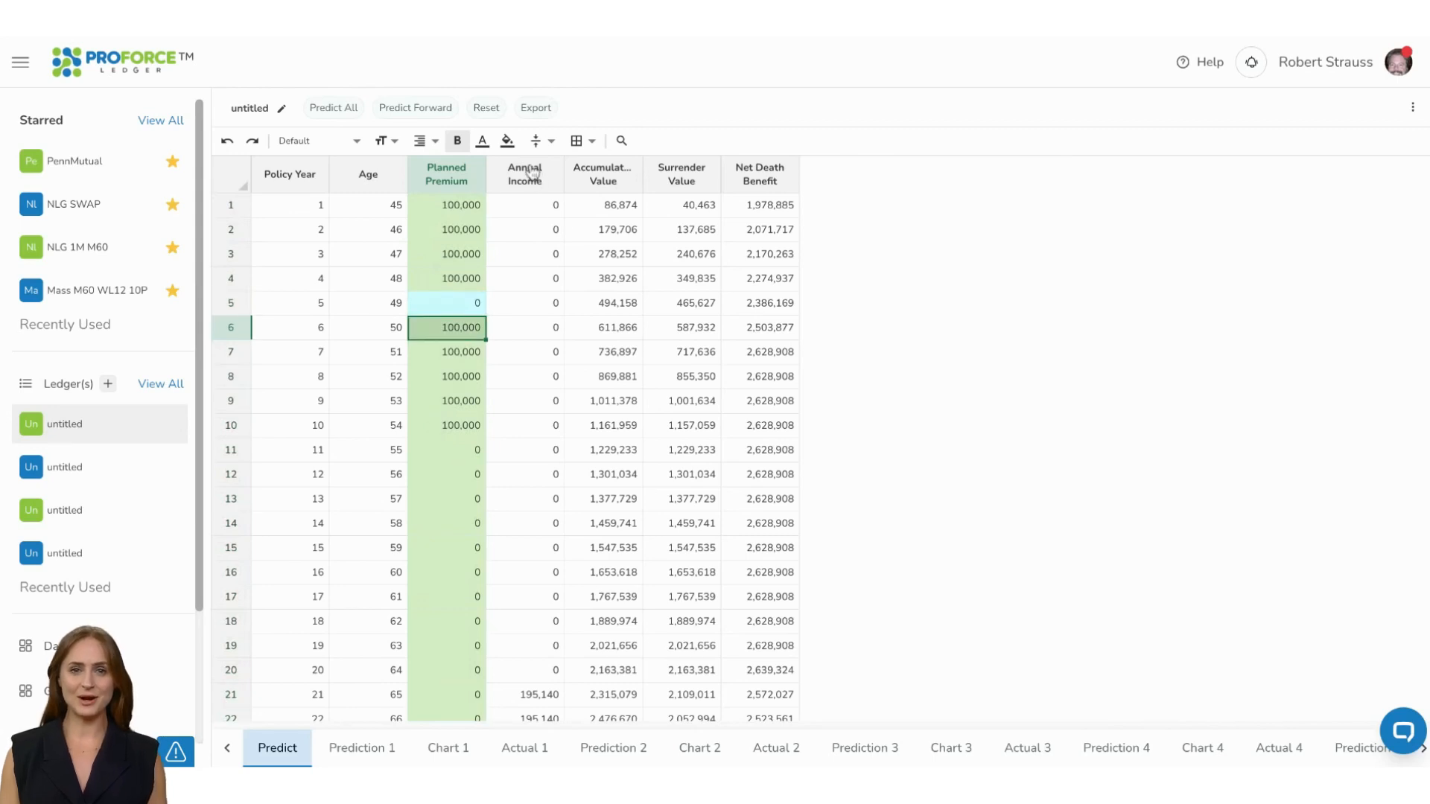
Mark Annual Income, Accumulated Value, Surrender Value and Net Death Benefit as dependent columns and run Predict All
drag(531, 173, 759, 173)
right_click(741, 172)
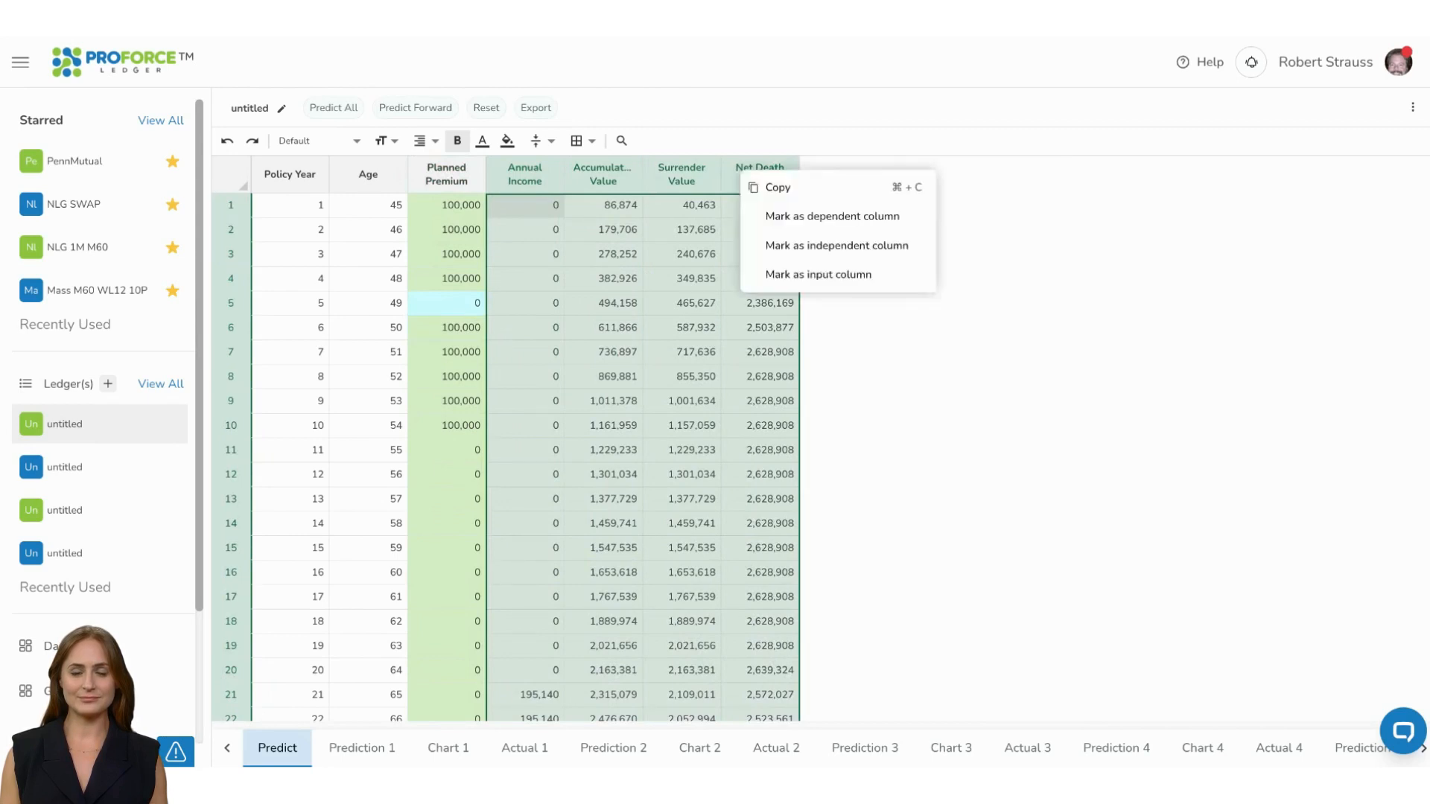
click(761, 212)
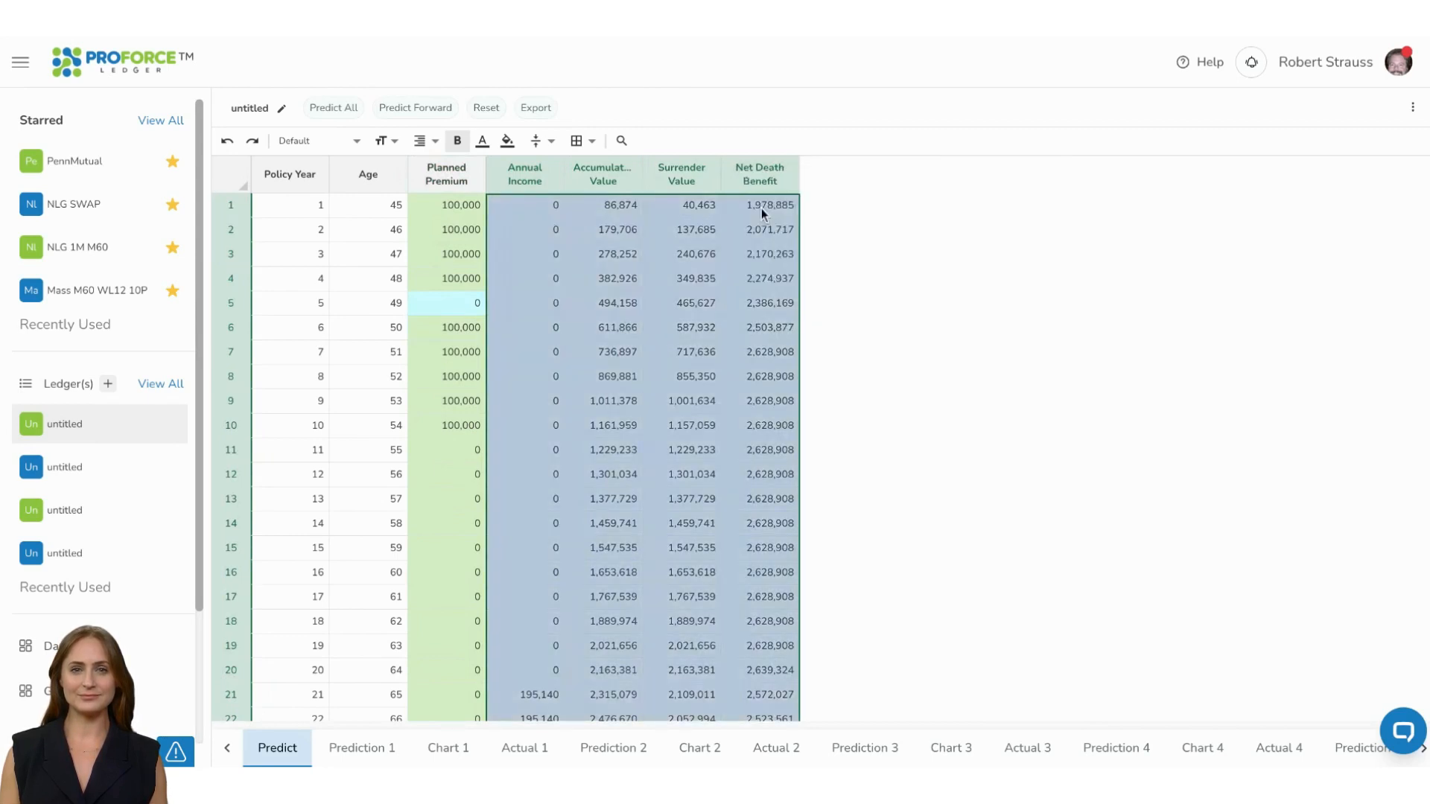
click(752, 327)
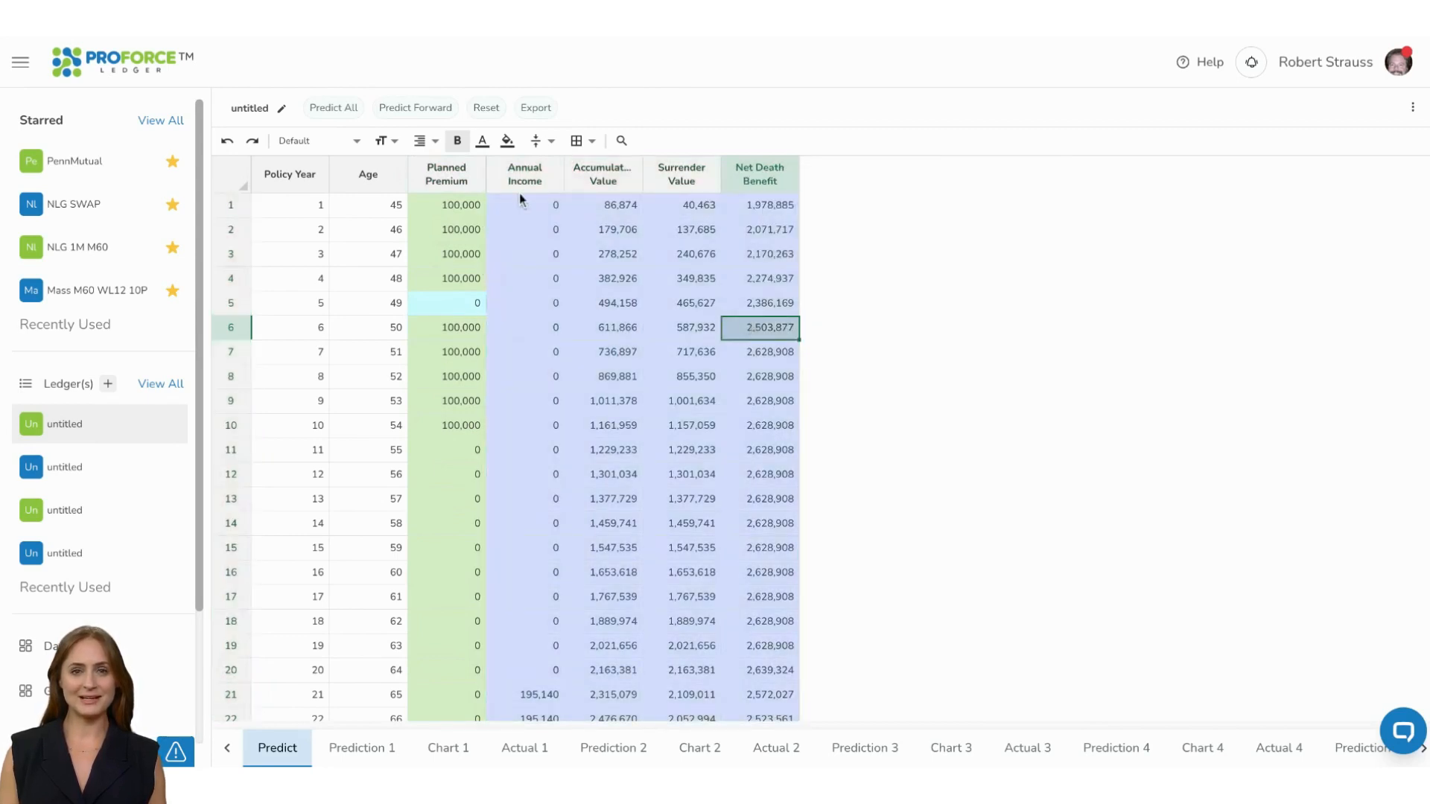
click(324, 108)
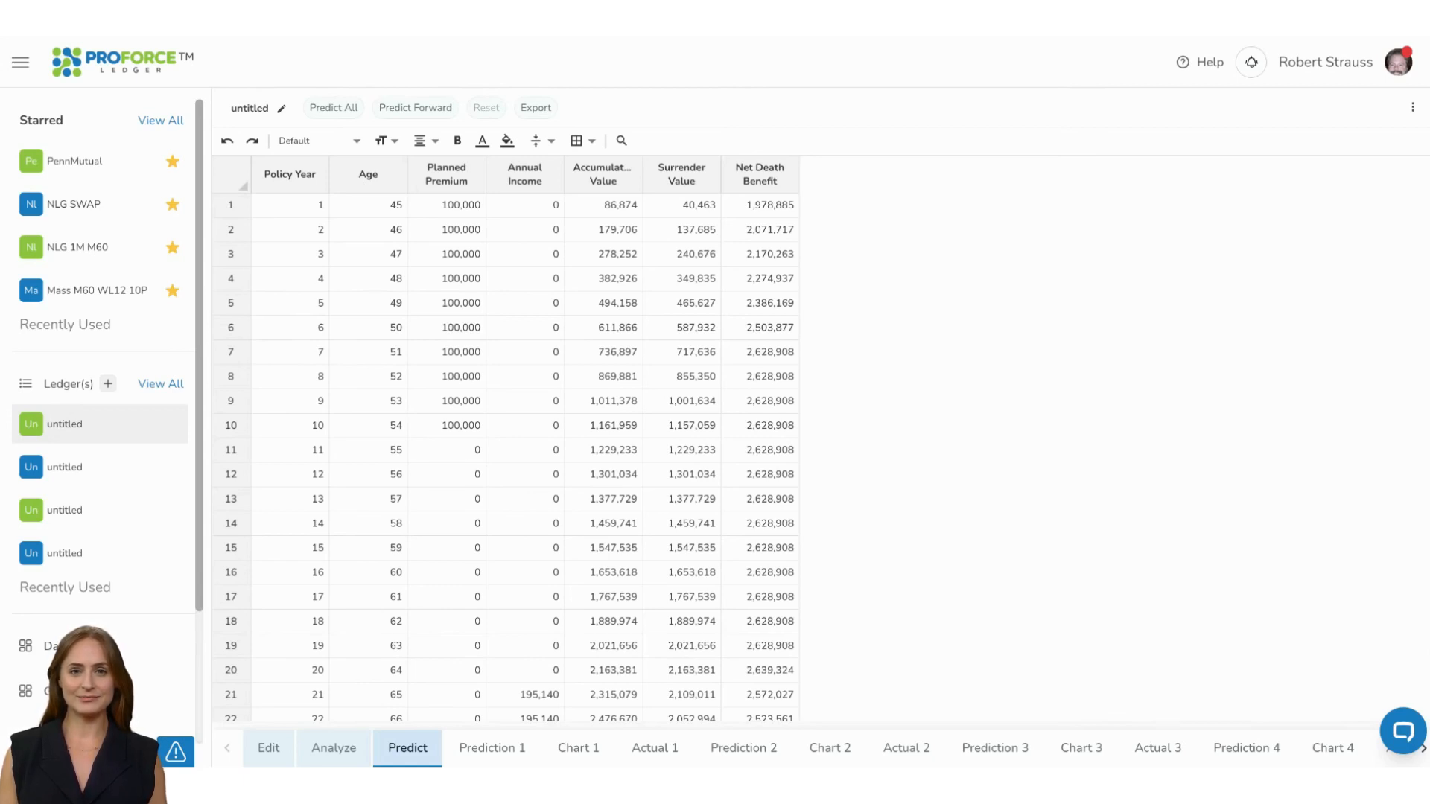
Mark Planned Premium as an input column and set its year 5 value to 0
click(461, 180)
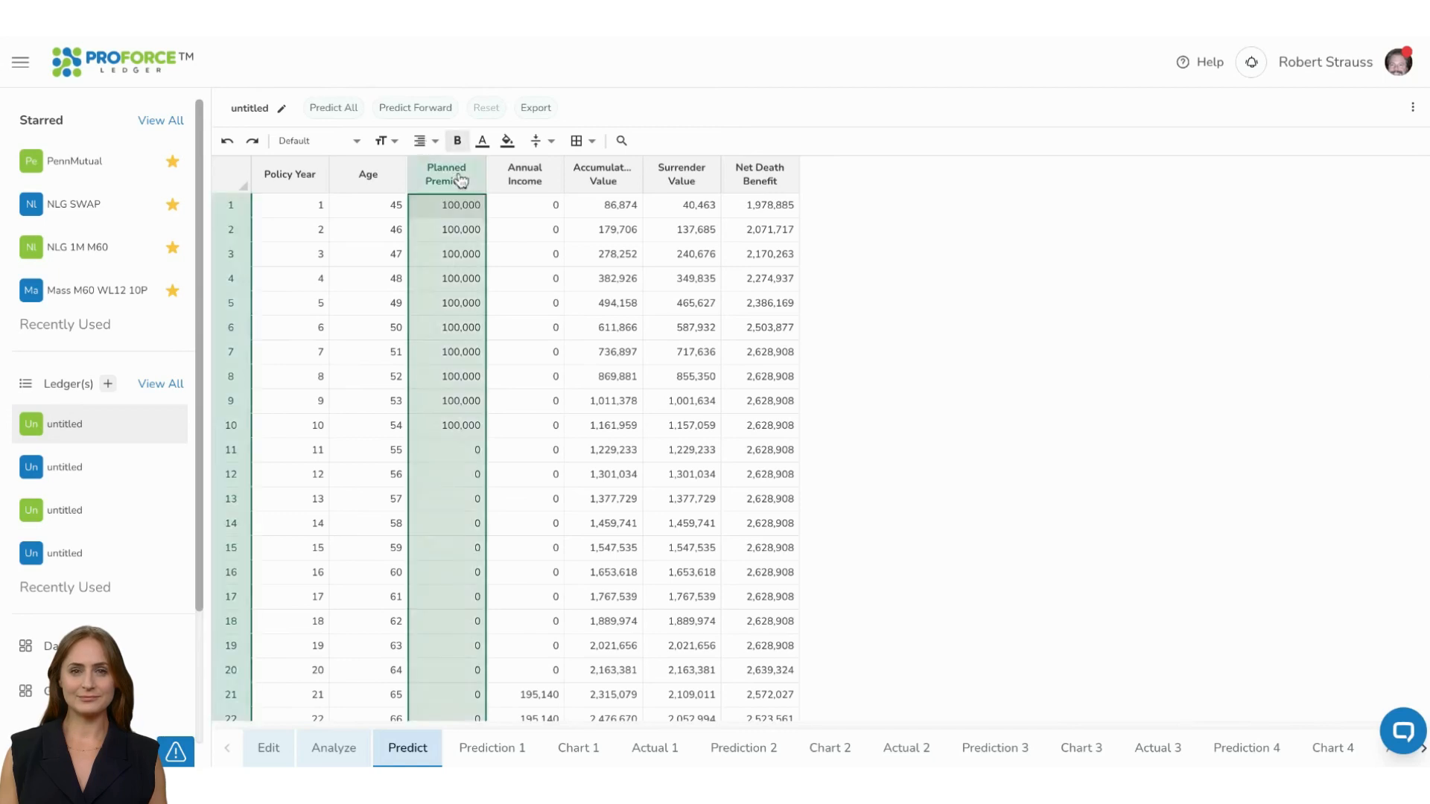
right_click(461, 180)
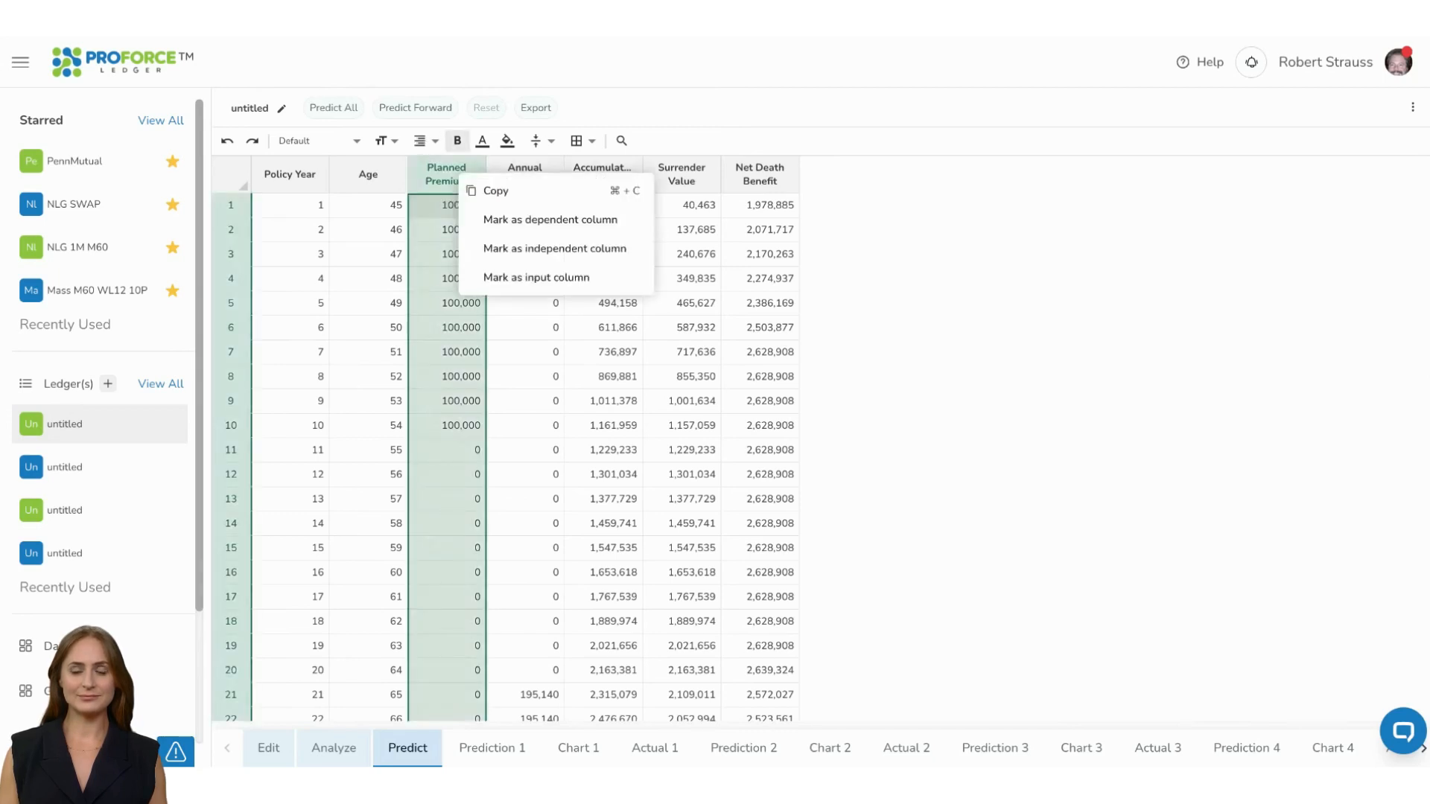
click(520, 277)
click(471, 303)
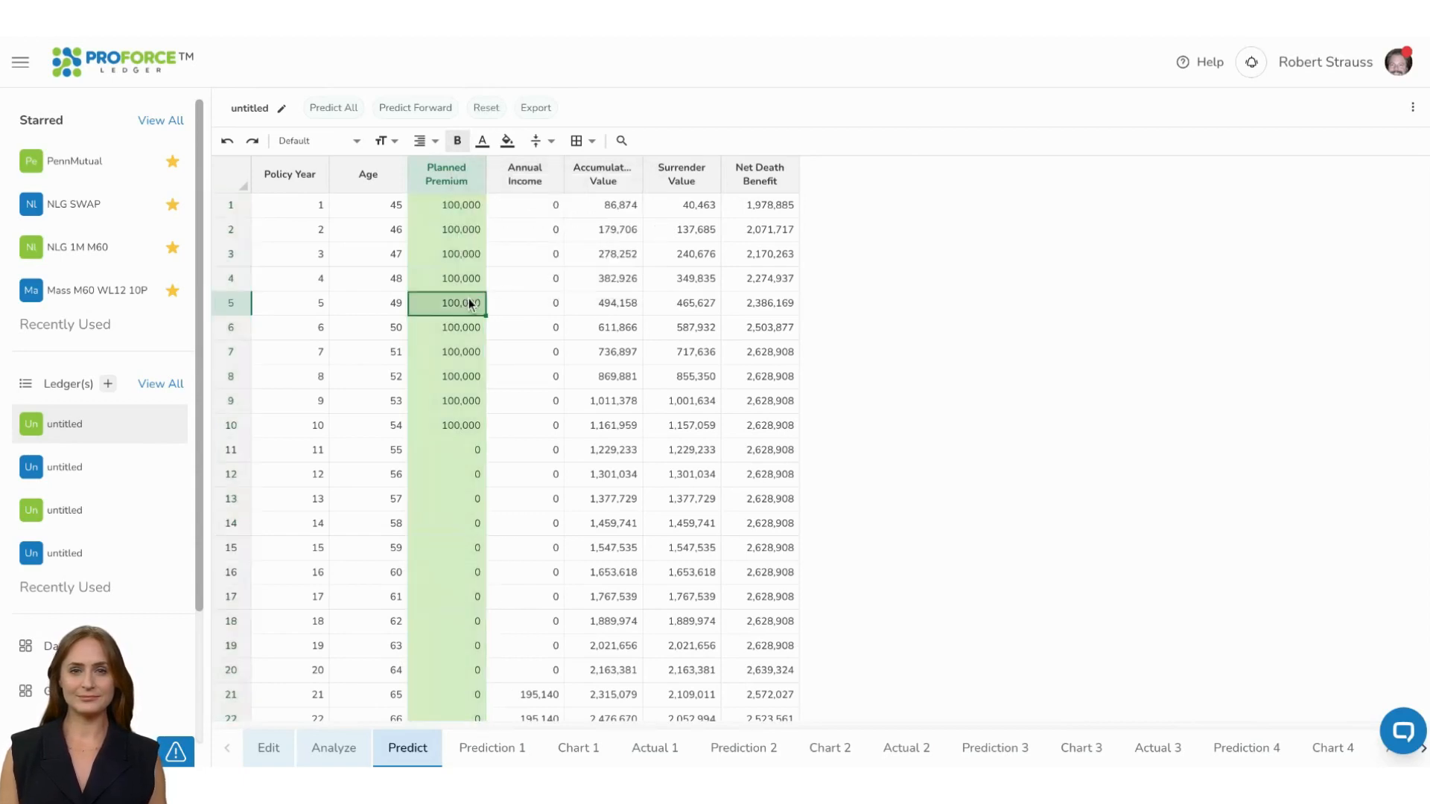
text(0)
key(Return)
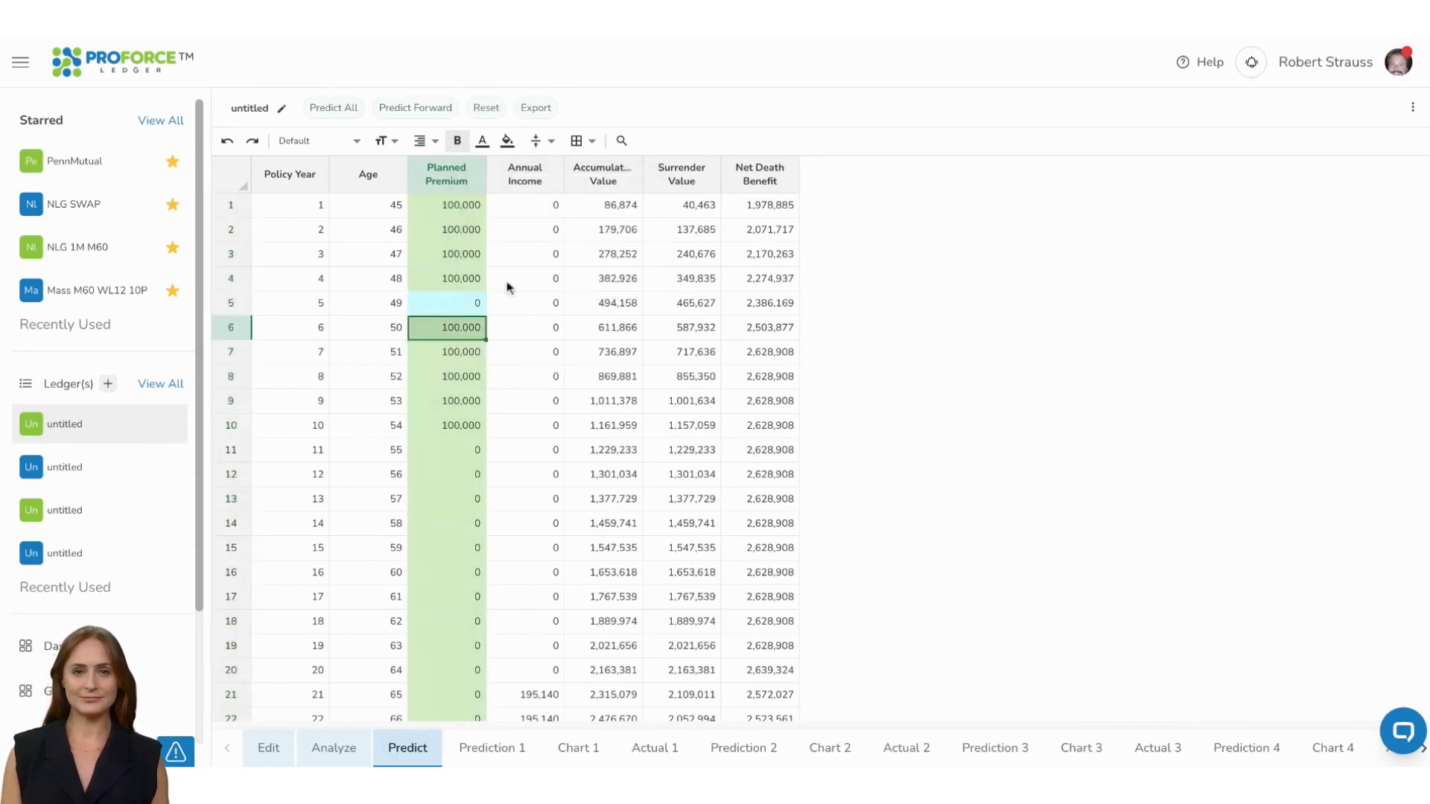
Mark the four columns from Annual Income through Net Death Benefit as dependent columns
click(536, 179)
key(ctrl+shift+Right)
right_click(741, 173)
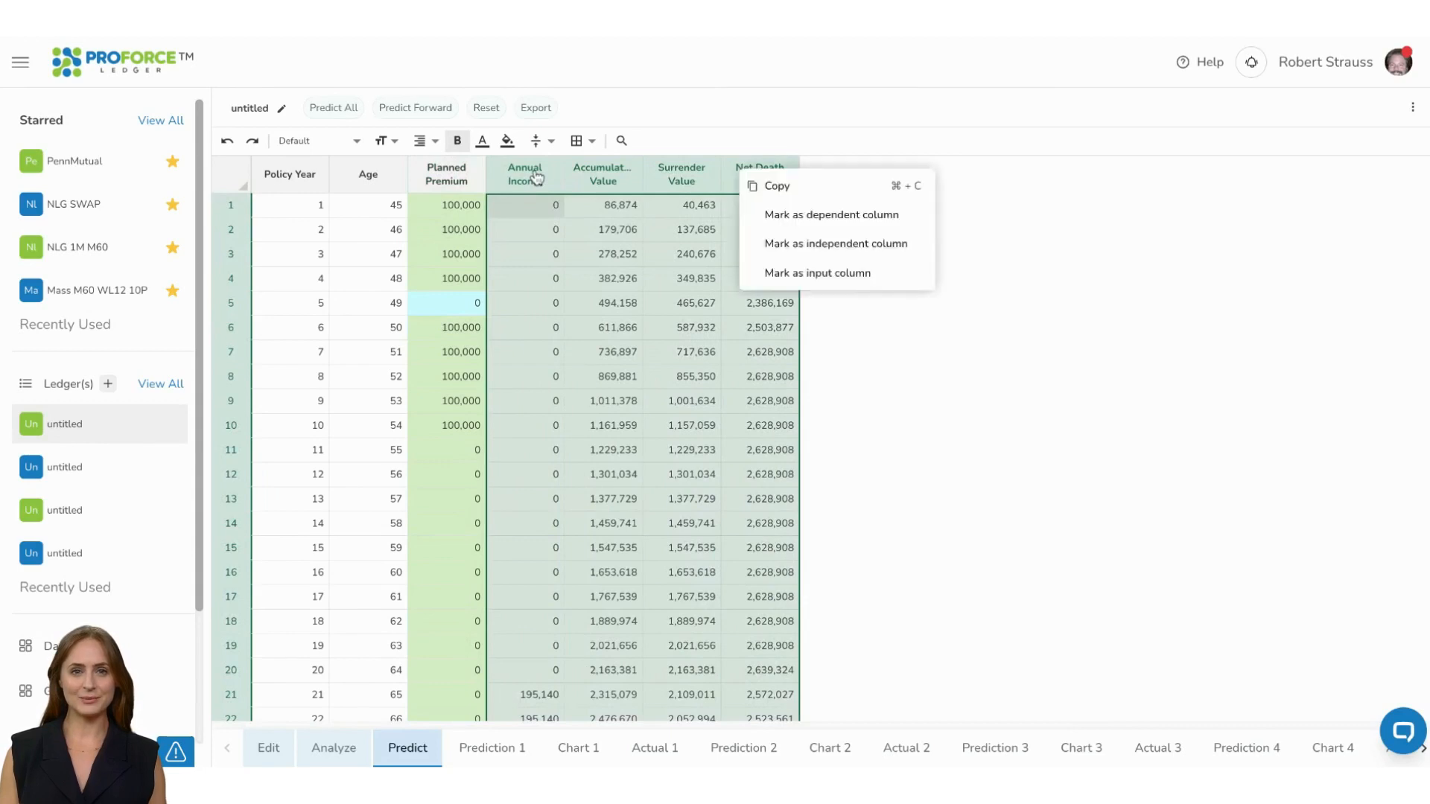
click(758, 212)
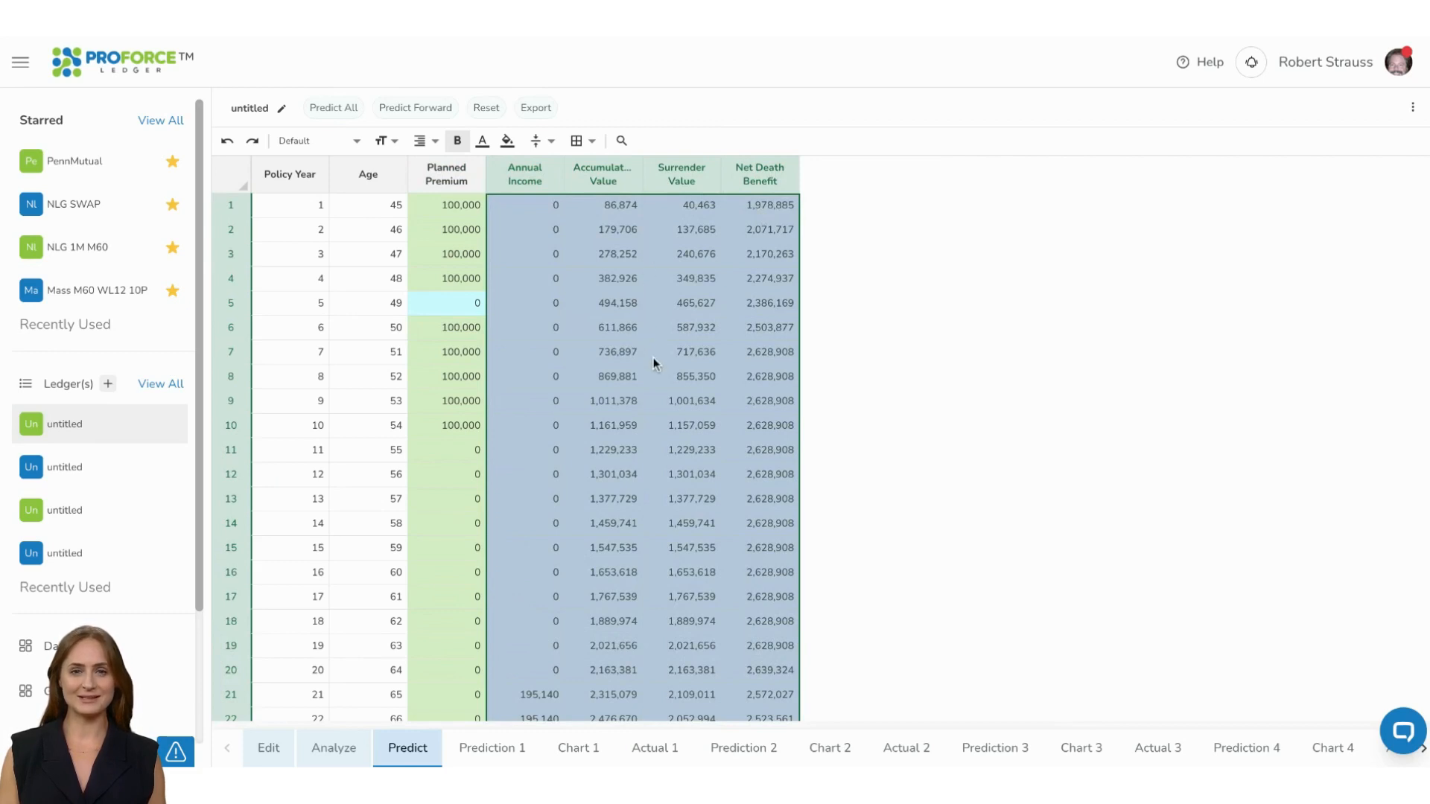
Mark the year 1 to 3 cells of Accumulated Value, Surrender Value and Net Death Benefit as ignored cells
click(603, 206)
key(shift+Right)
key(shift+Right)
key(shift+Down)
key(shift+Down)
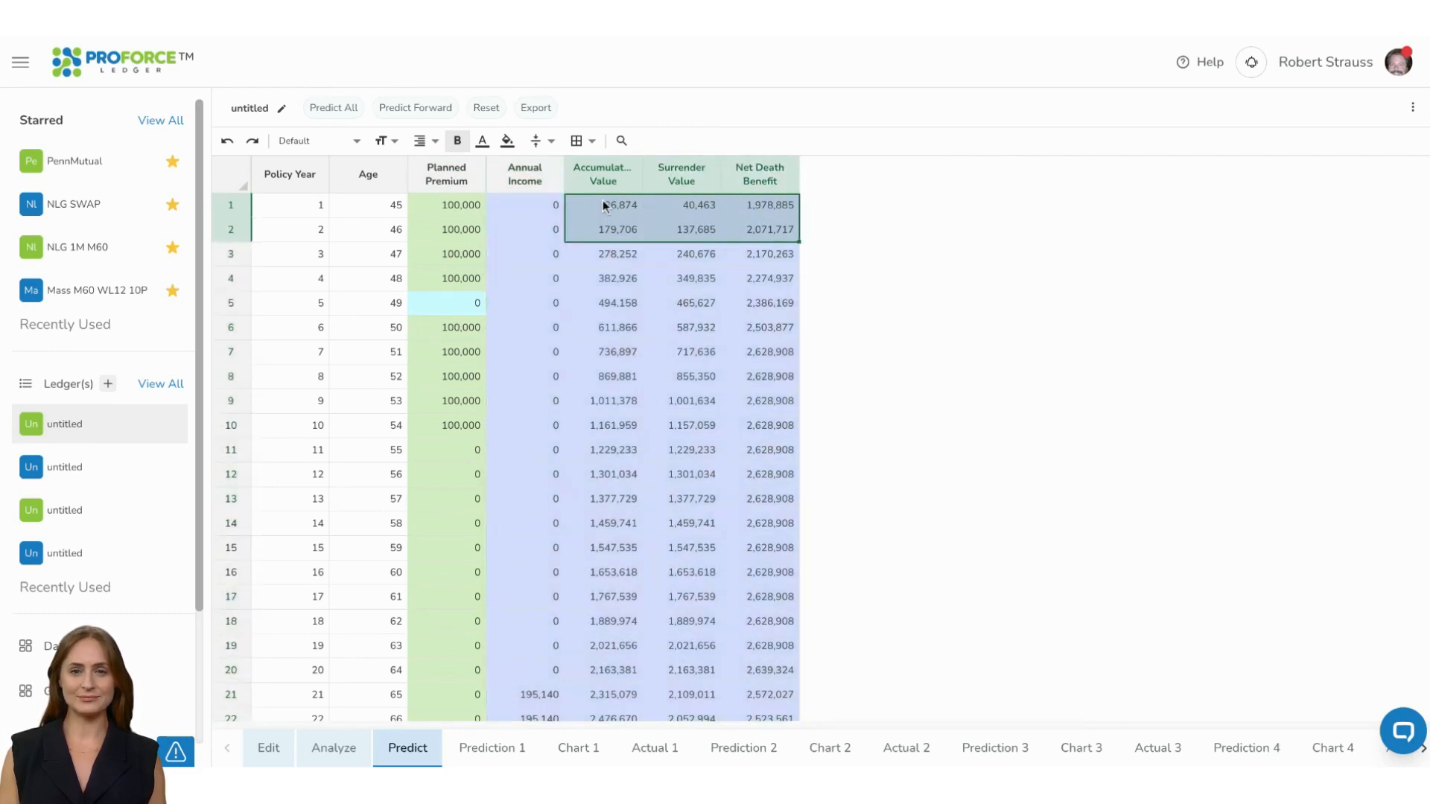
right_click(755, 250)
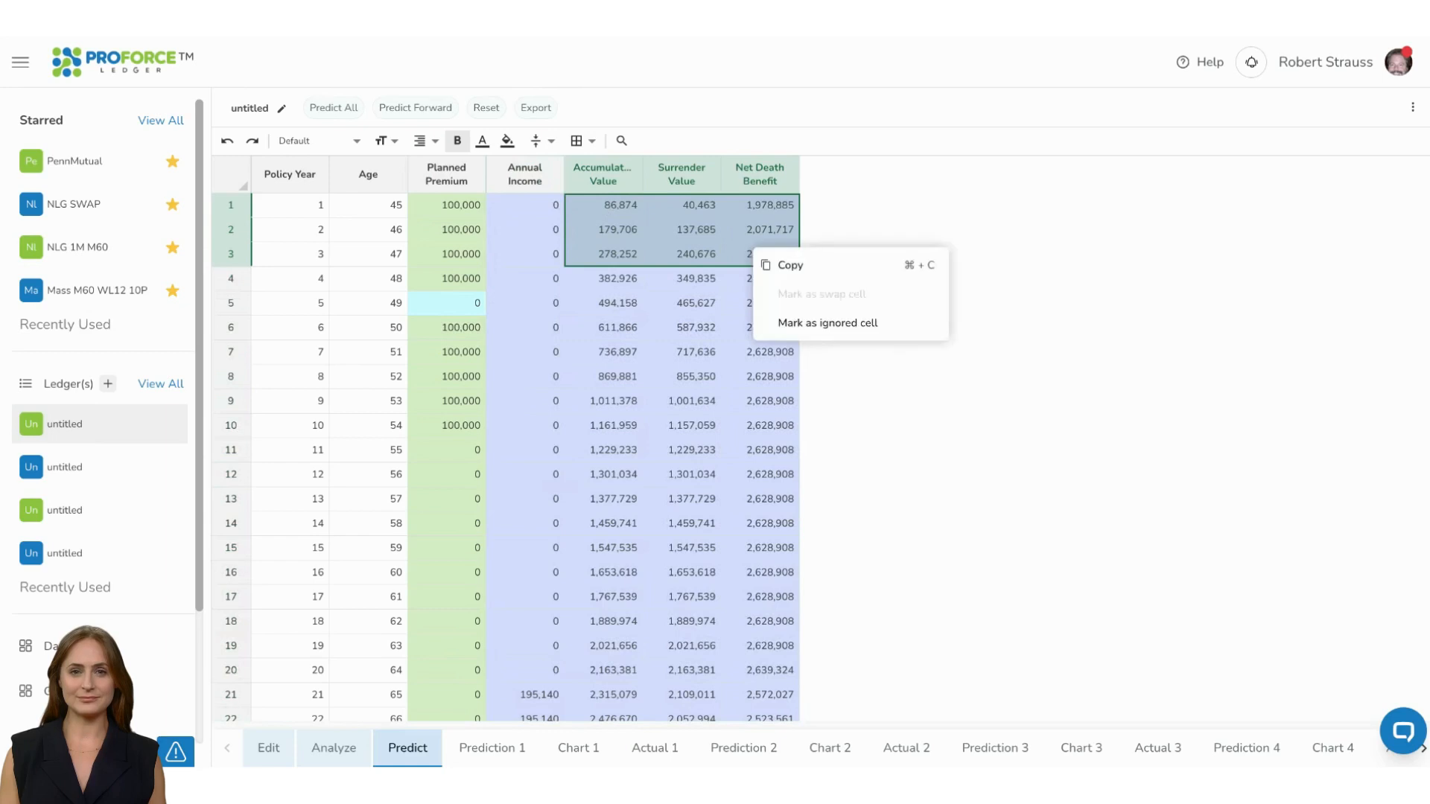
click(793, 325)
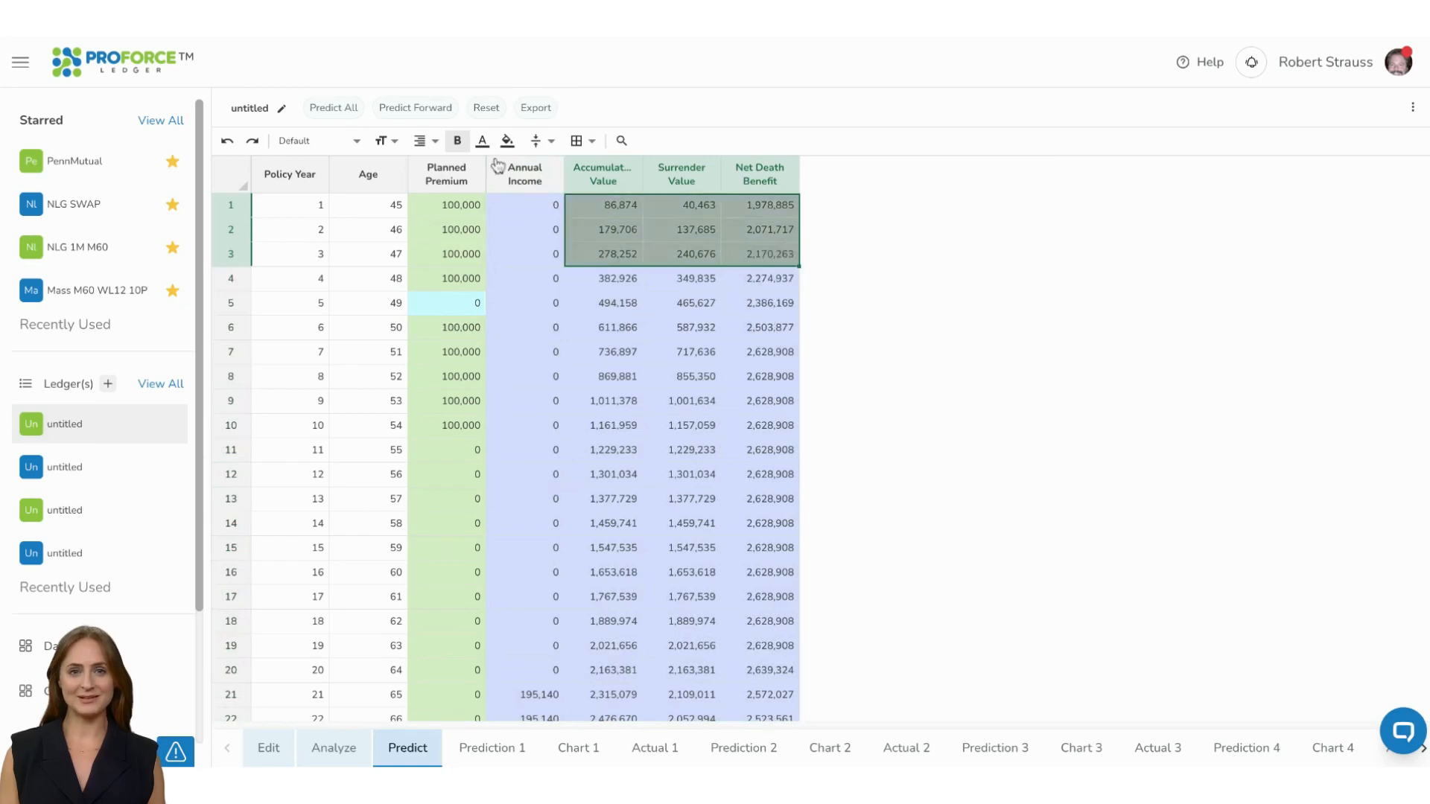
Run Predict All on the ledger with the ignored cells in place
click(333, 108)
click(603, 328)
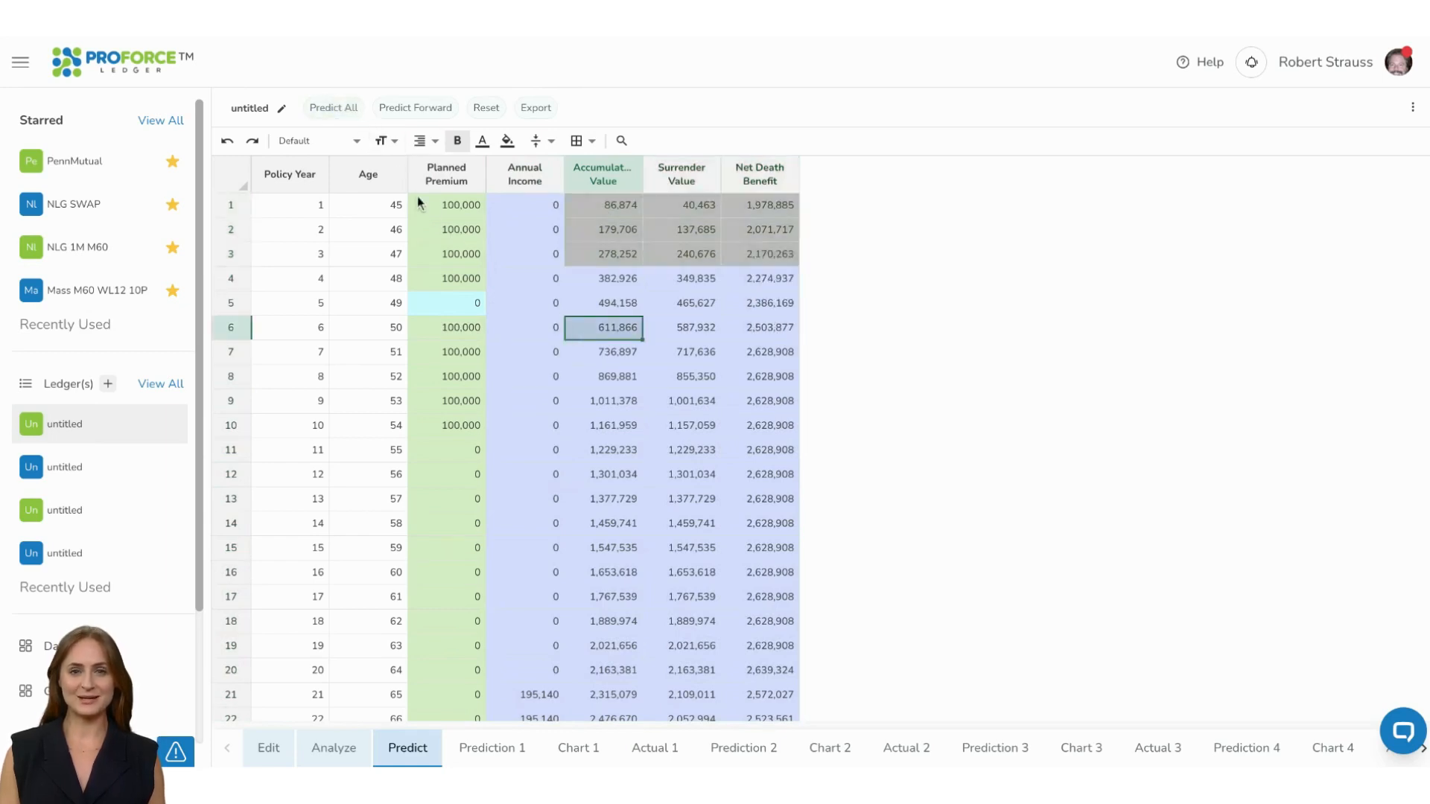
click(345, 112)
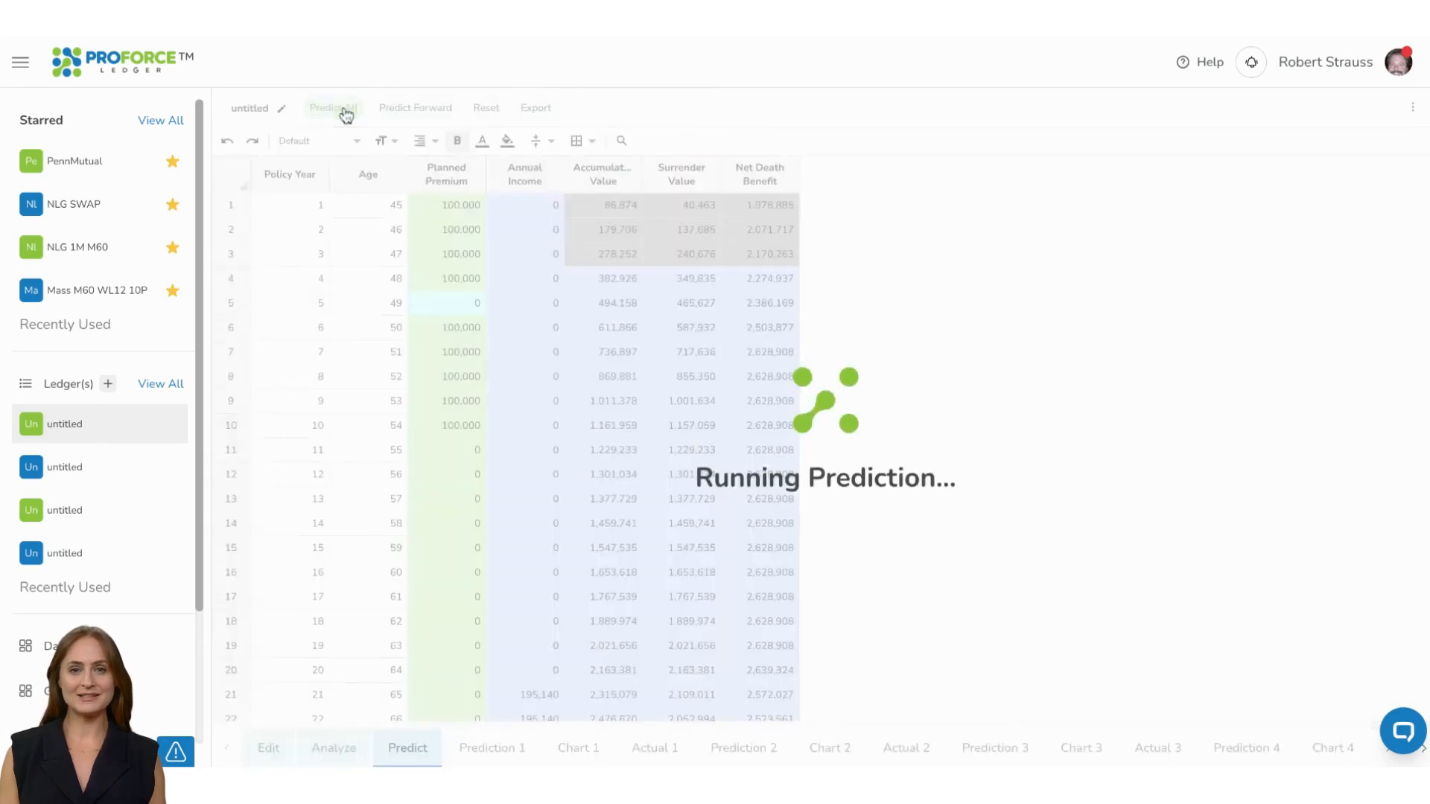